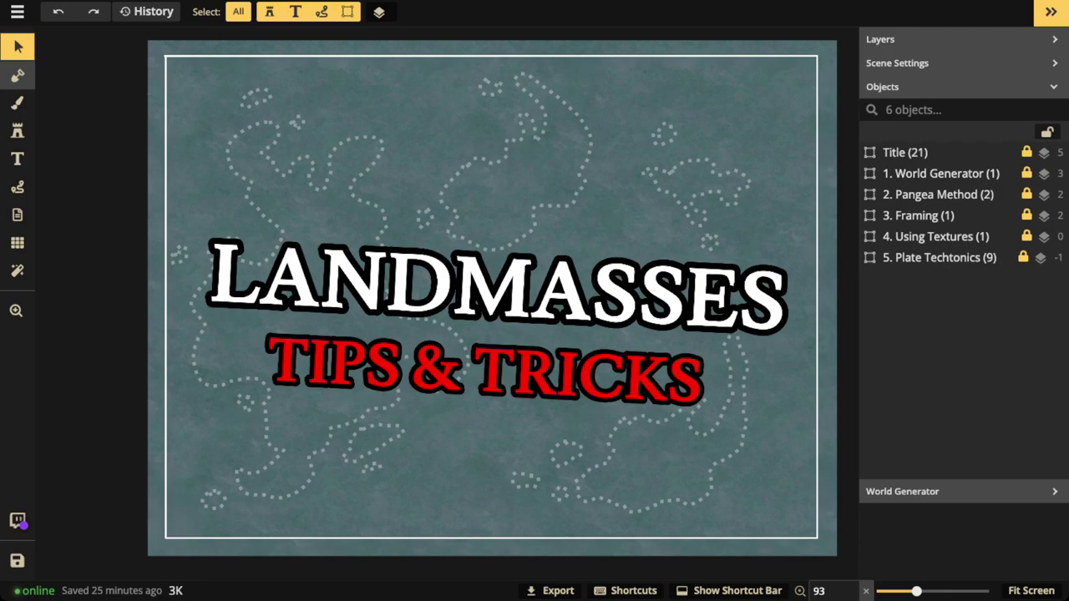
Set the roughness of the landmass mask brush to 3.
key("m")
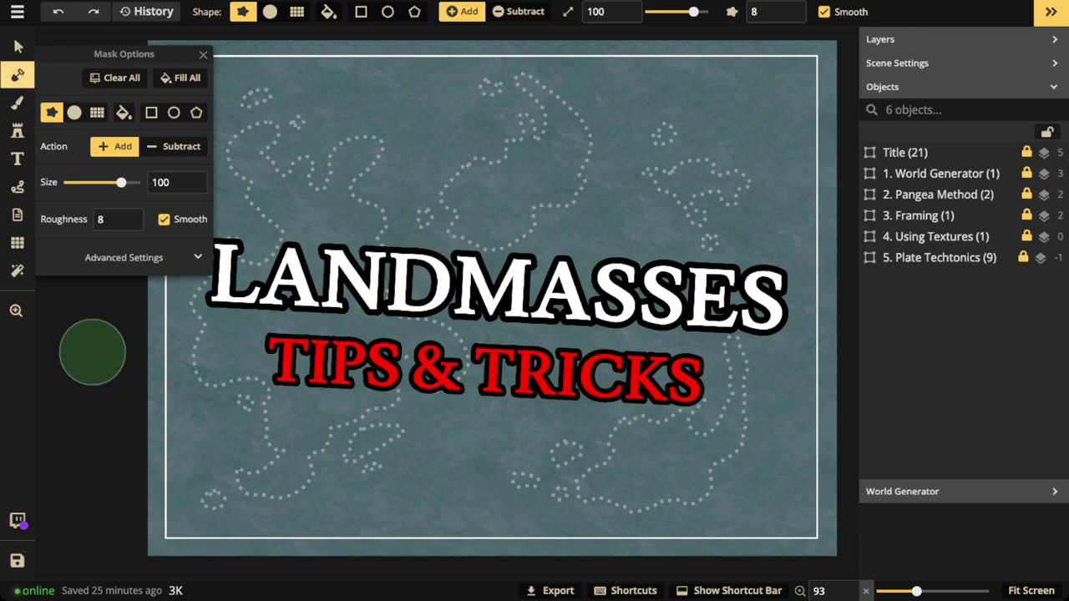
left_click(18, 47)
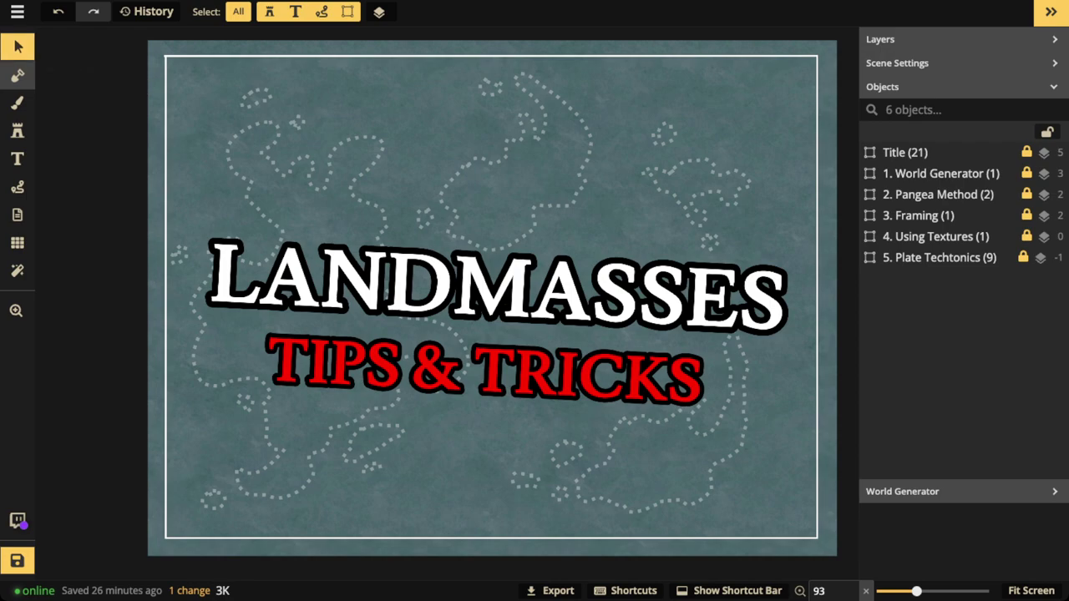
left_click(18, 75)
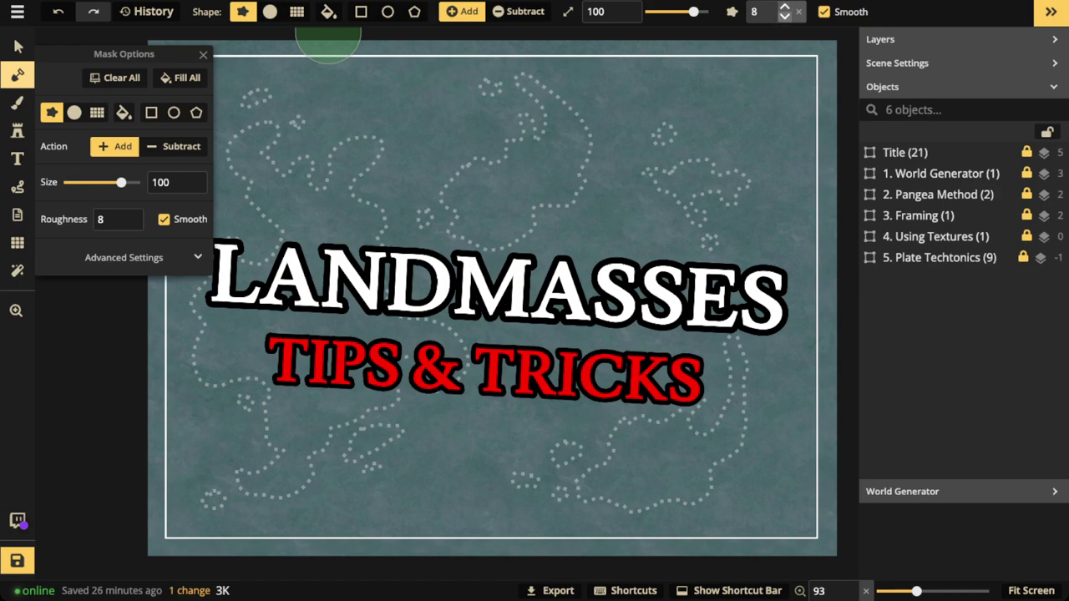
left_click(786, 16)
left_click(784, 17)
left_click(784, 18)
left_click(784, 17)
left_click(784, 18)
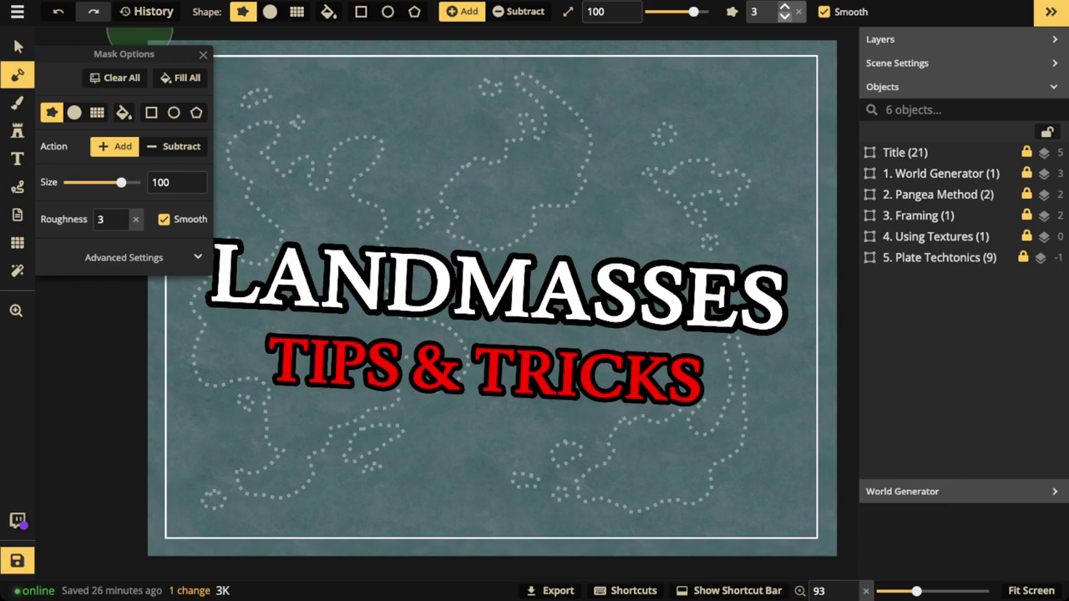
key("s")
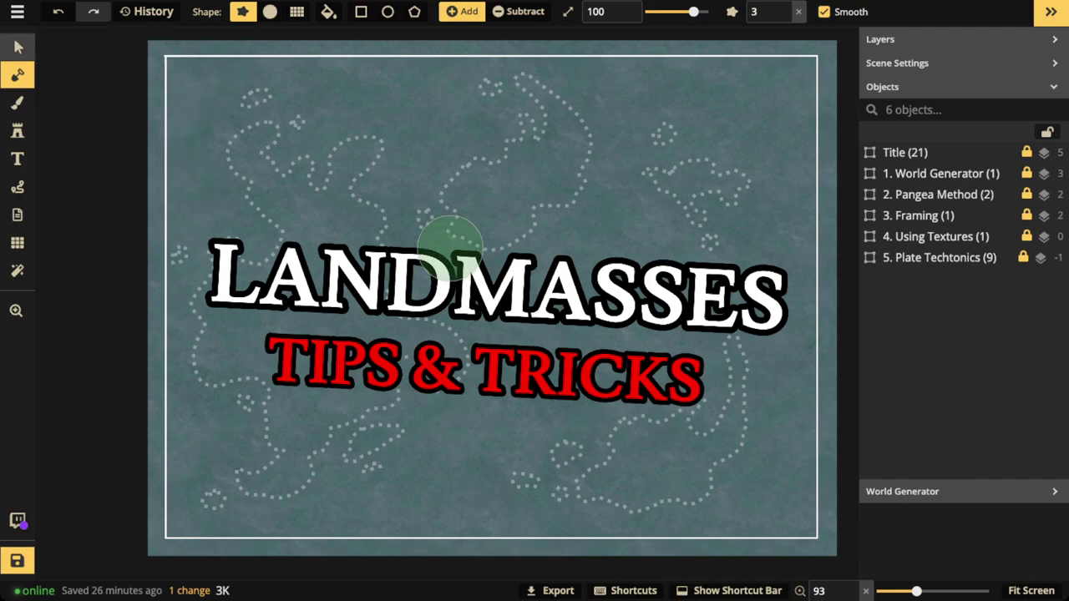
Delete the Title group from the map.
left_click(17, 47)
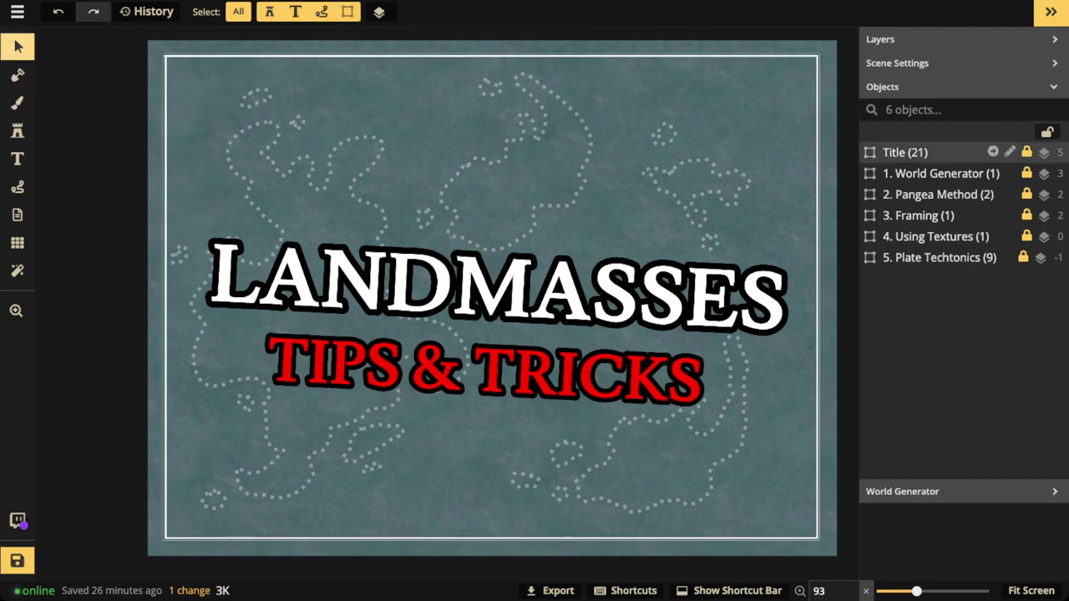
left_click(905, 152)
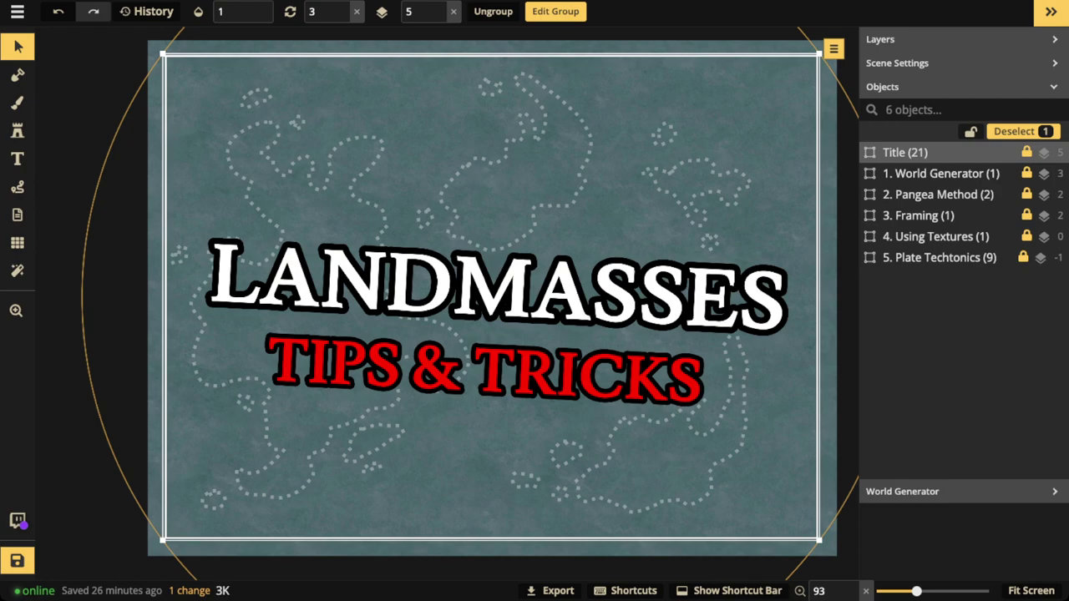
key("Delete")
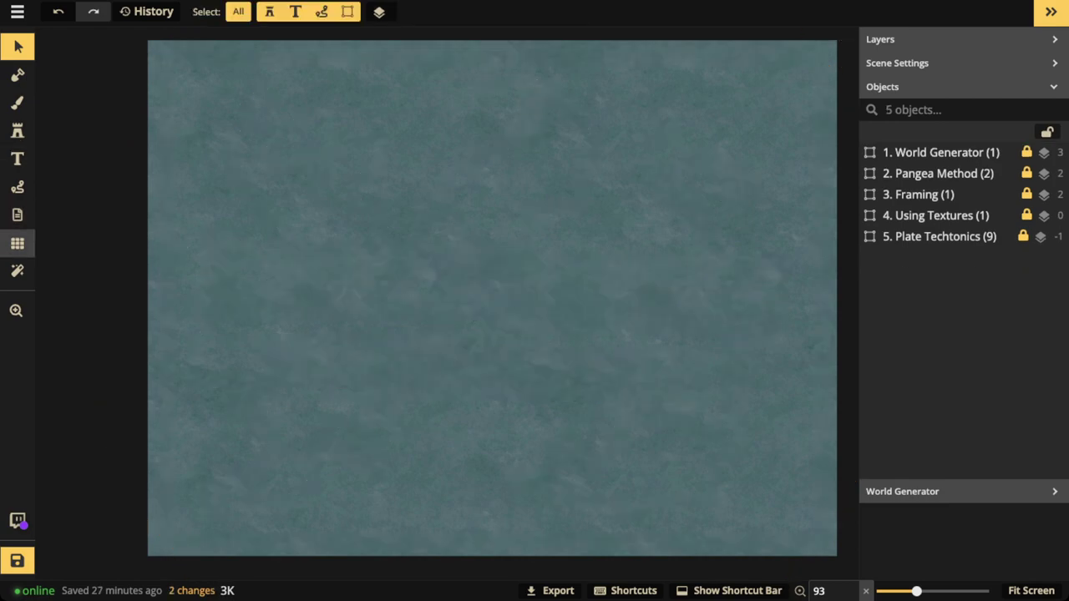
Show the square grid over the map and hide it again.
left_click(17, 243)
left_click(47, 75)
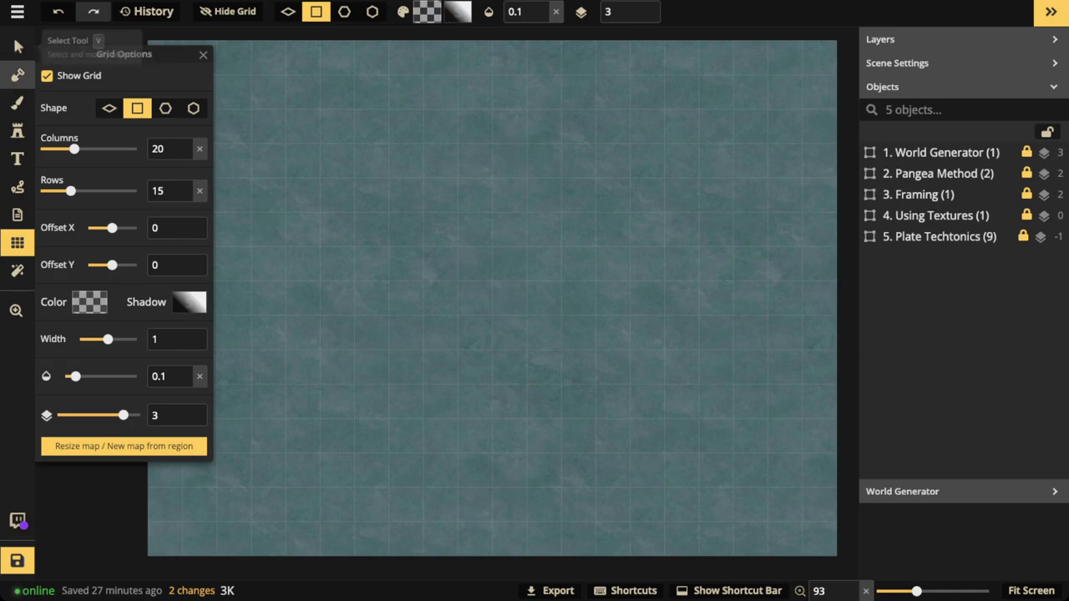
left_click(47, 75)
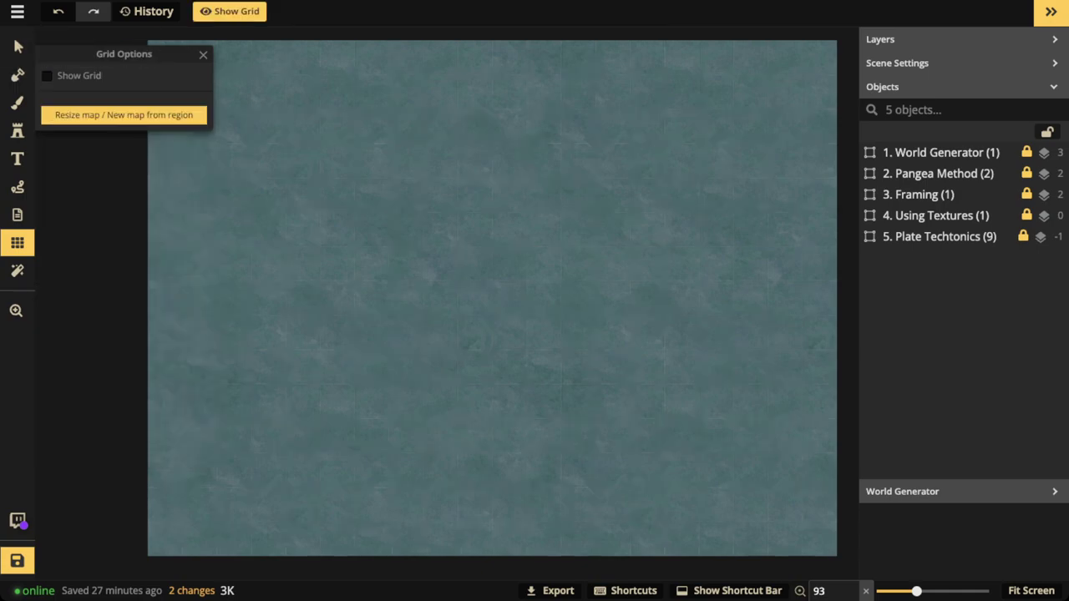
Set the opacity of the World Generator title group to 1 and deselect it.
left_click(932, 152)
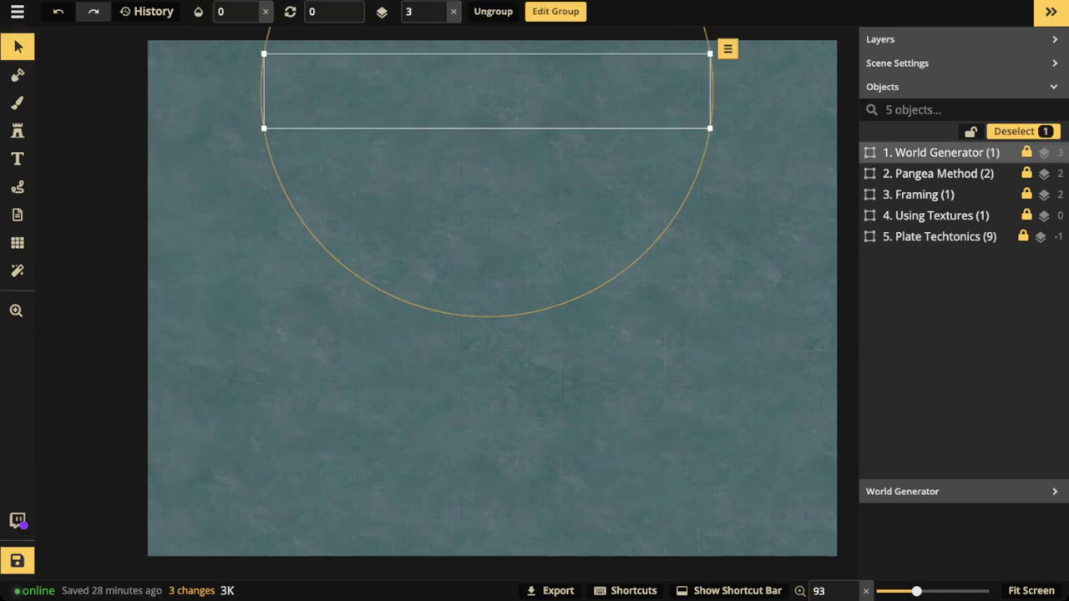
left_click(253, 7)
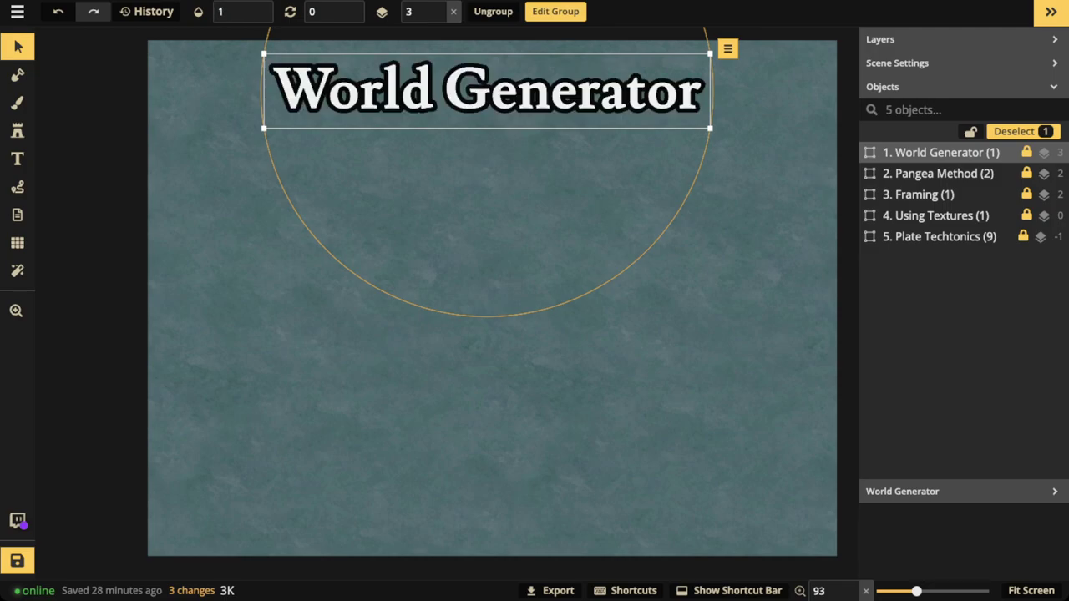
key("Escape")
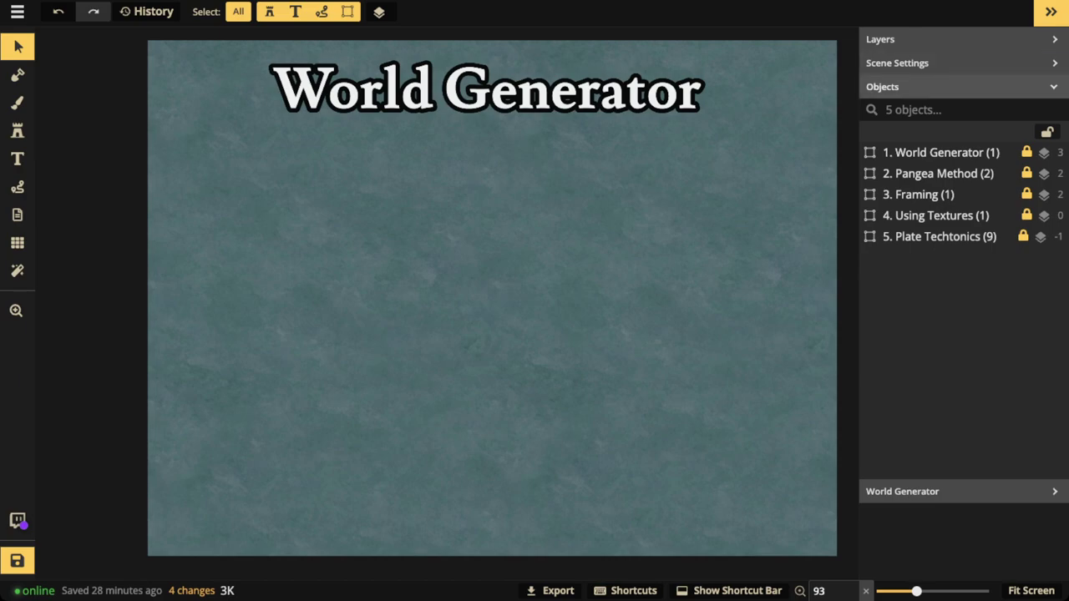
Open the World Generator settings and delete the World Generator title group from the map's objects.
left_click(963, 87)
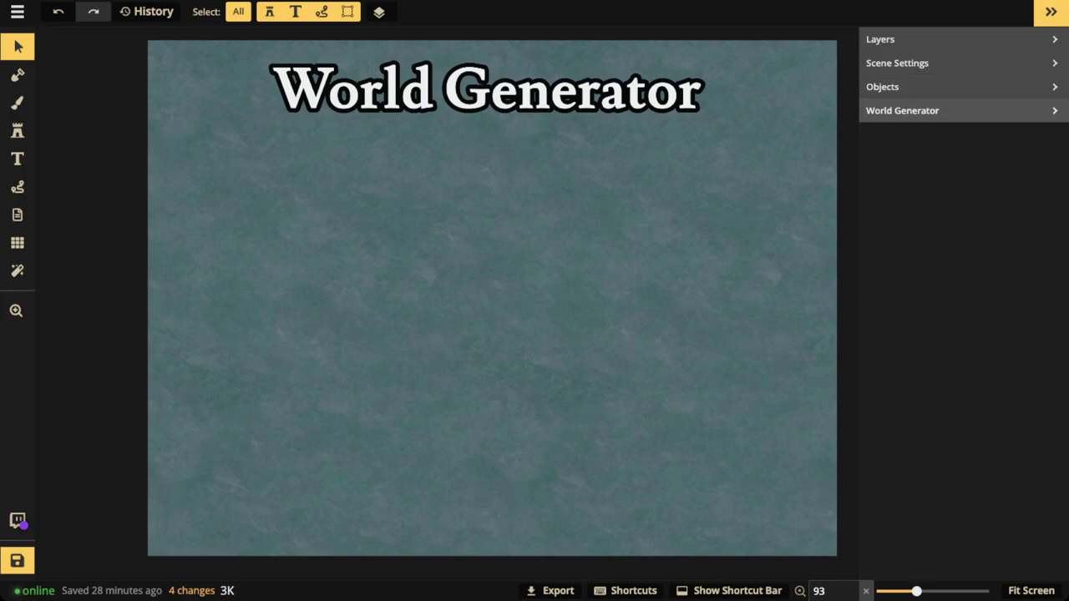
left_click(902, 110)
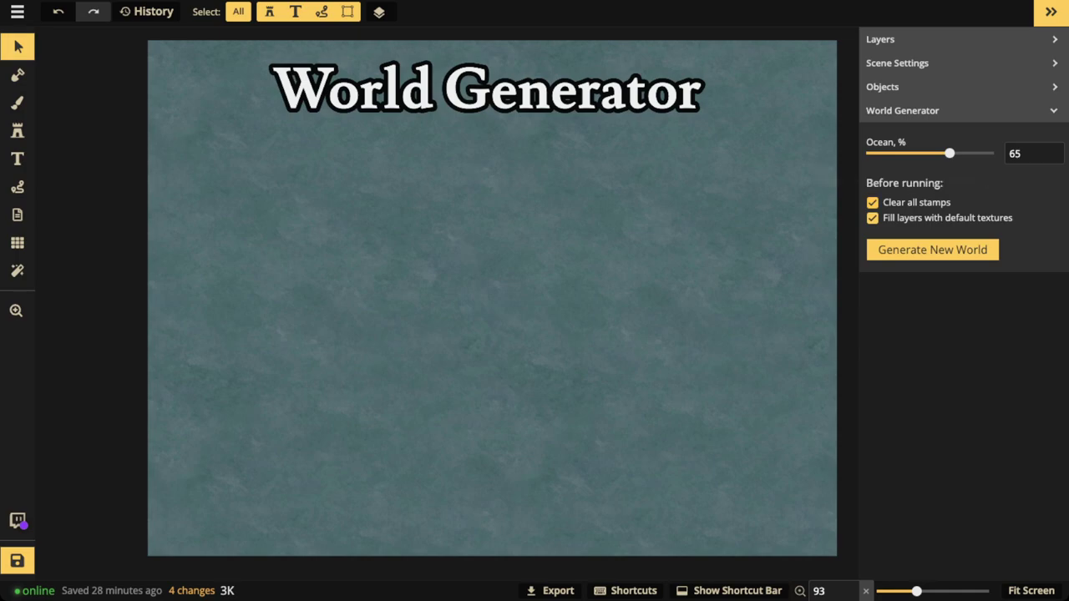
left_click(919, 87)
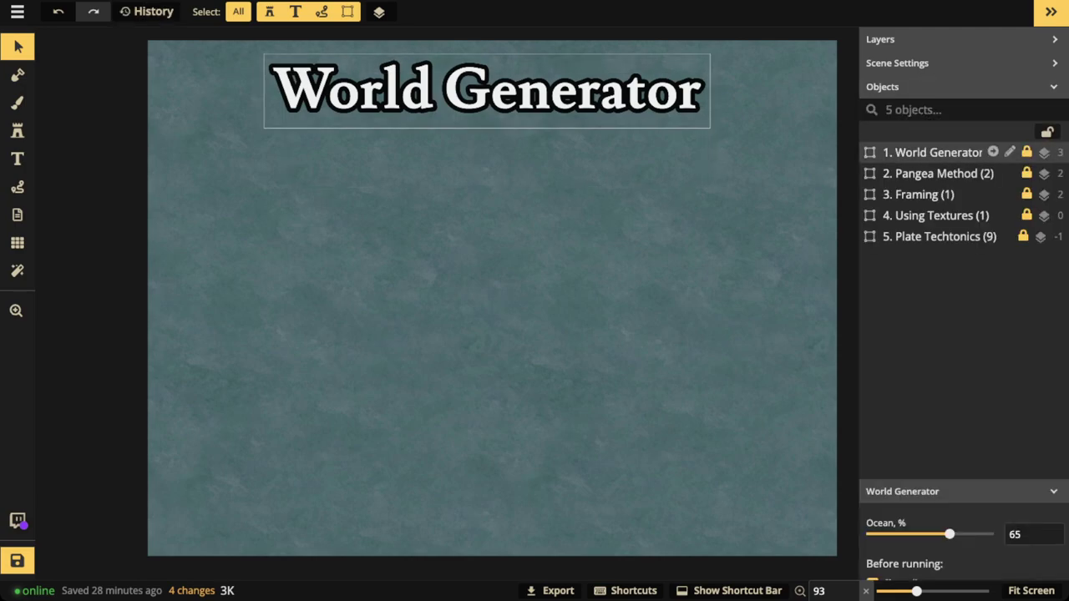
left_click(931, 152)
key("Delete")
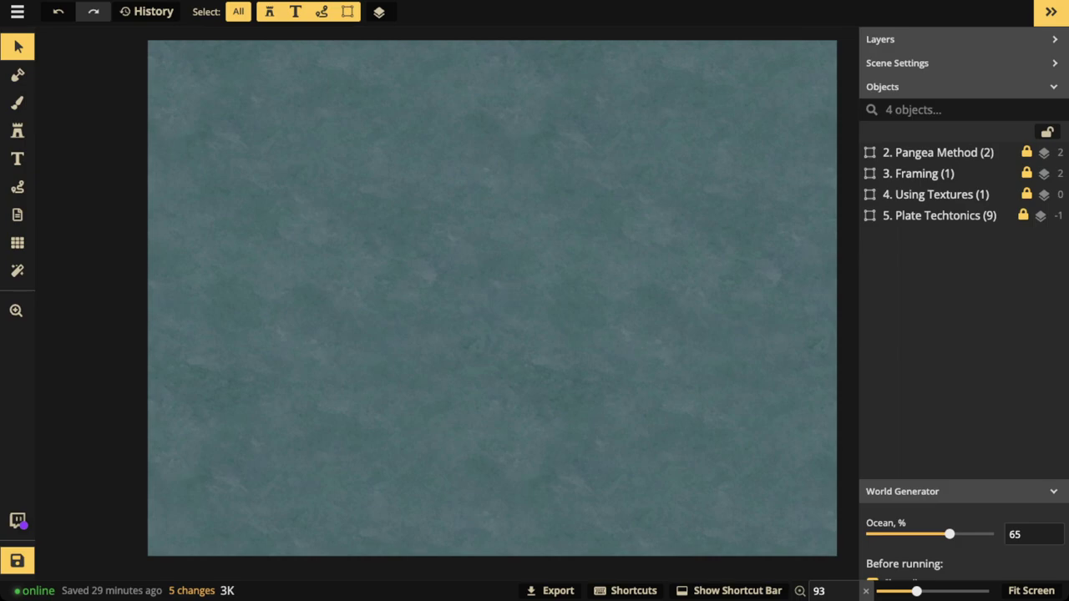
Generate a new world with 65% ocean, clearing all stamps and filling layers with default textures.
left_click(885, 87)
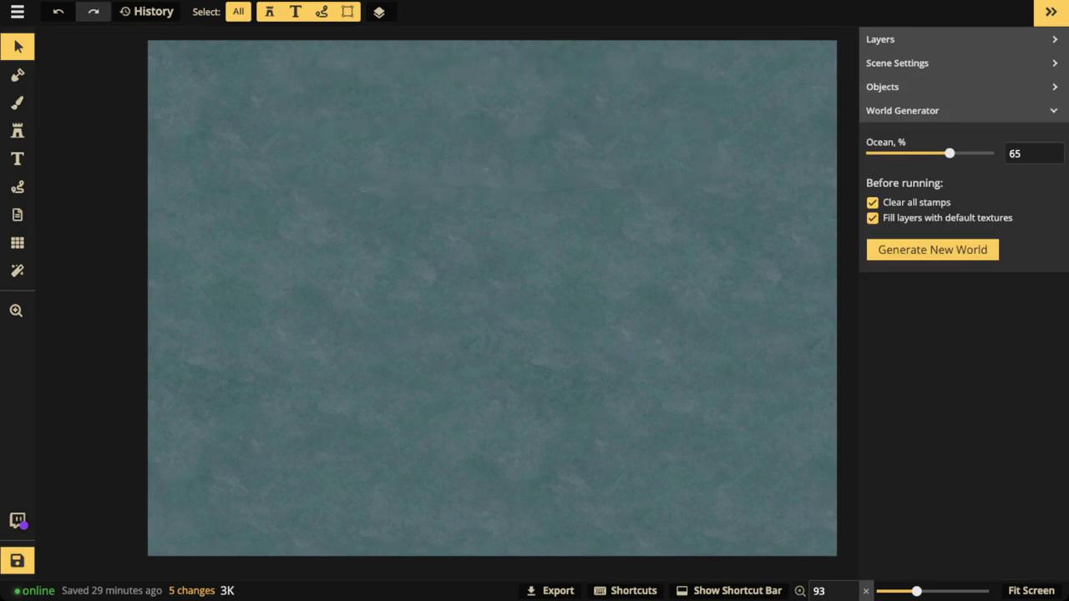
left_click(932, 249)
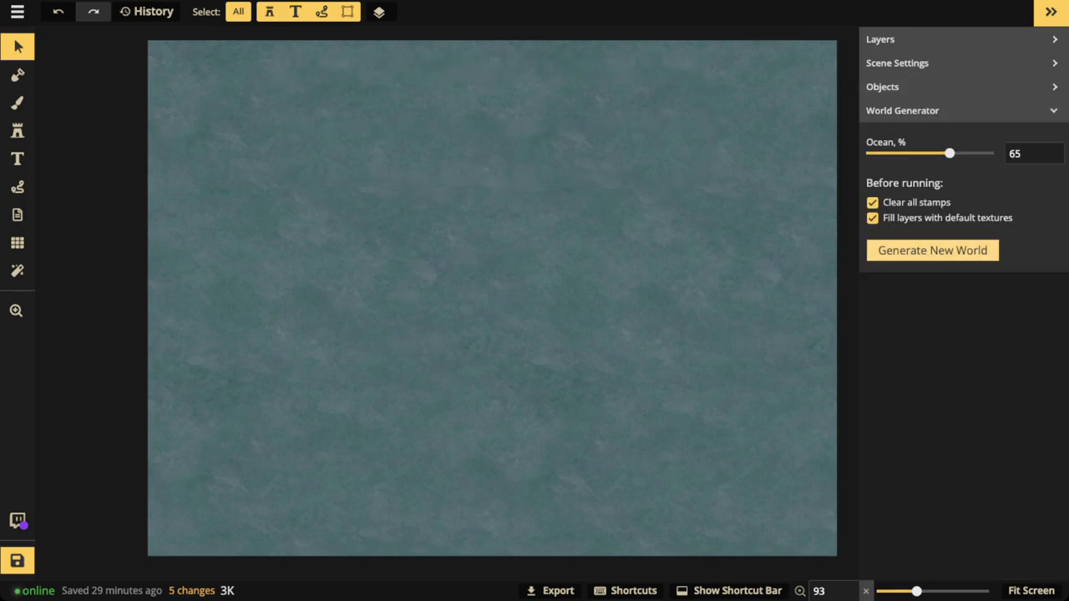
left_click(932, 250)
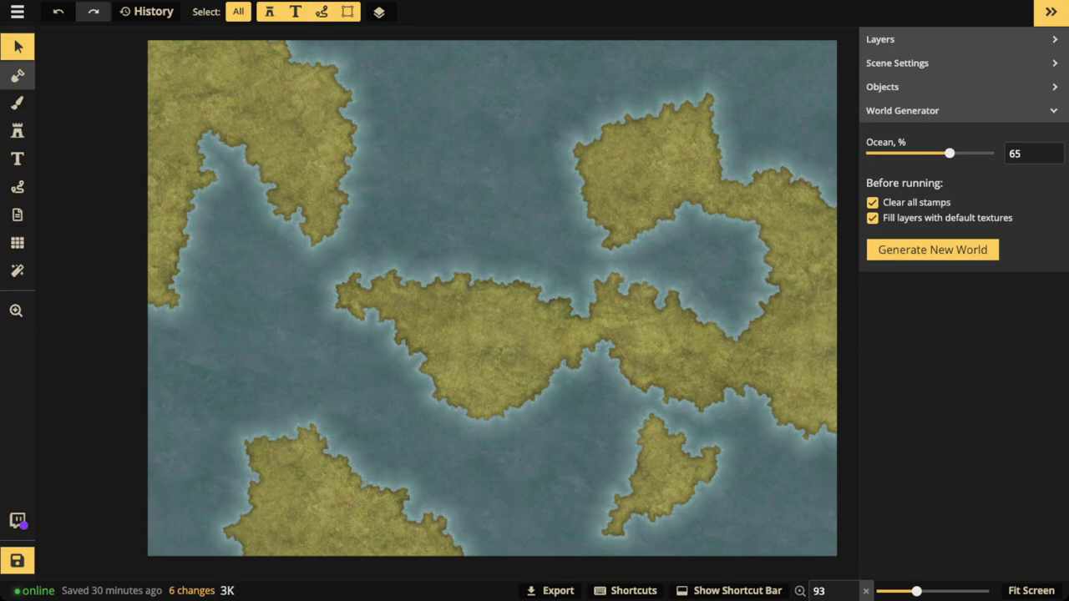
Enlarge the landmass mask brush for adding land to size 140.
left_click(17, 76)
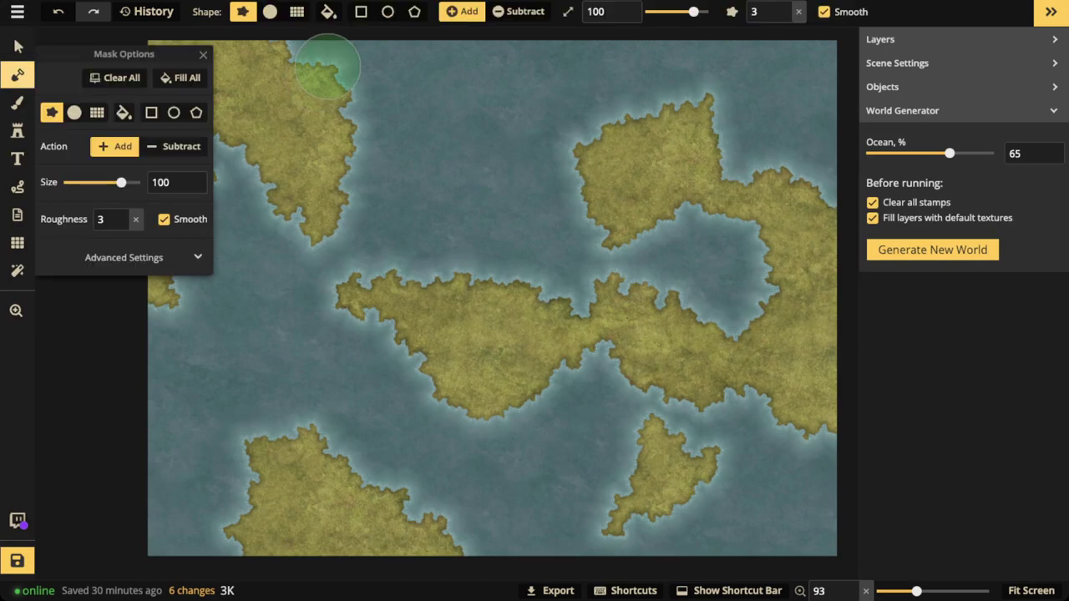
scroll(443, 112, "down", 4)
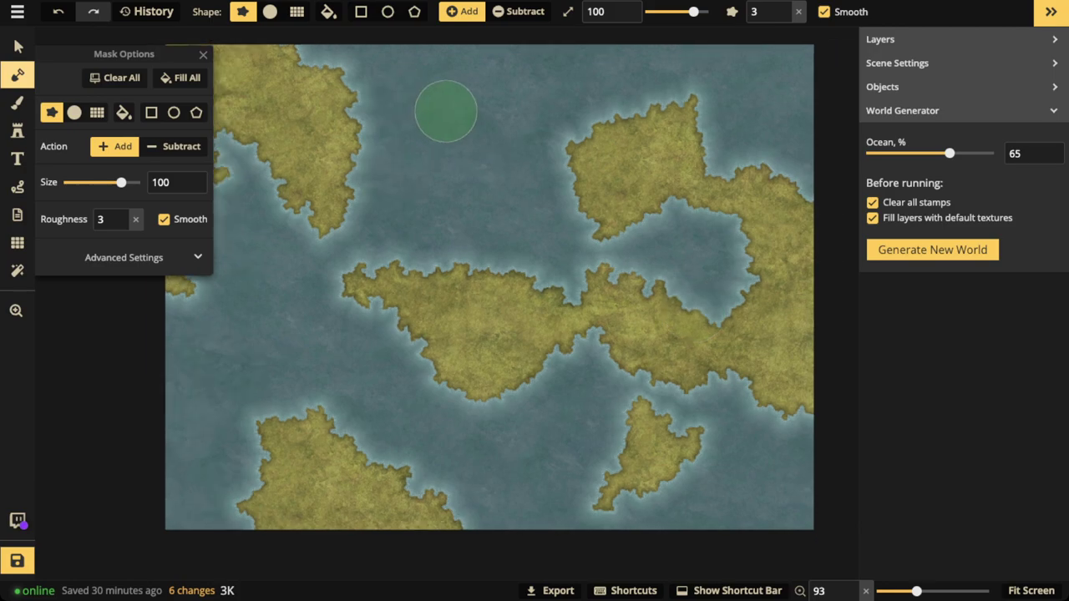
key("]")
key("]")
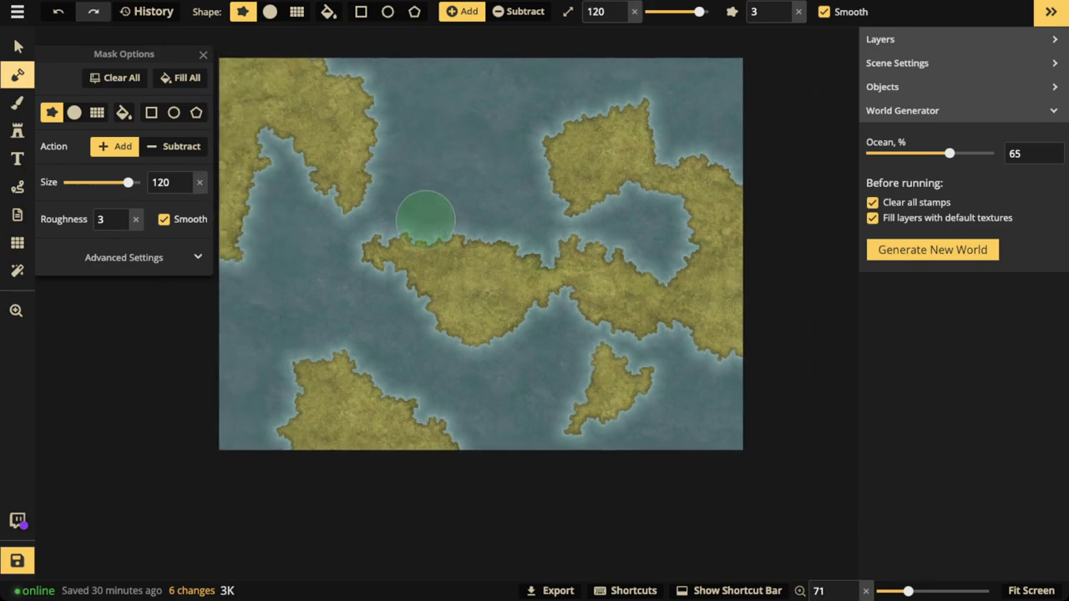
left_click_drag(405, 62, 553, 70)
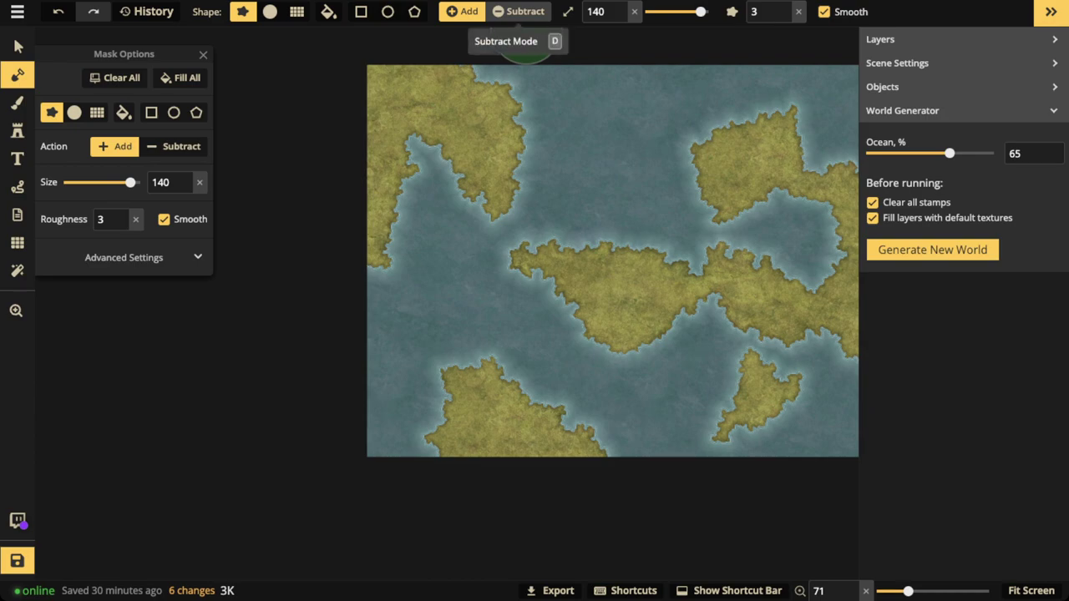
Switch the landmass mask brush to subtracting and enlarge it to size 150.
left_click(521, 12)
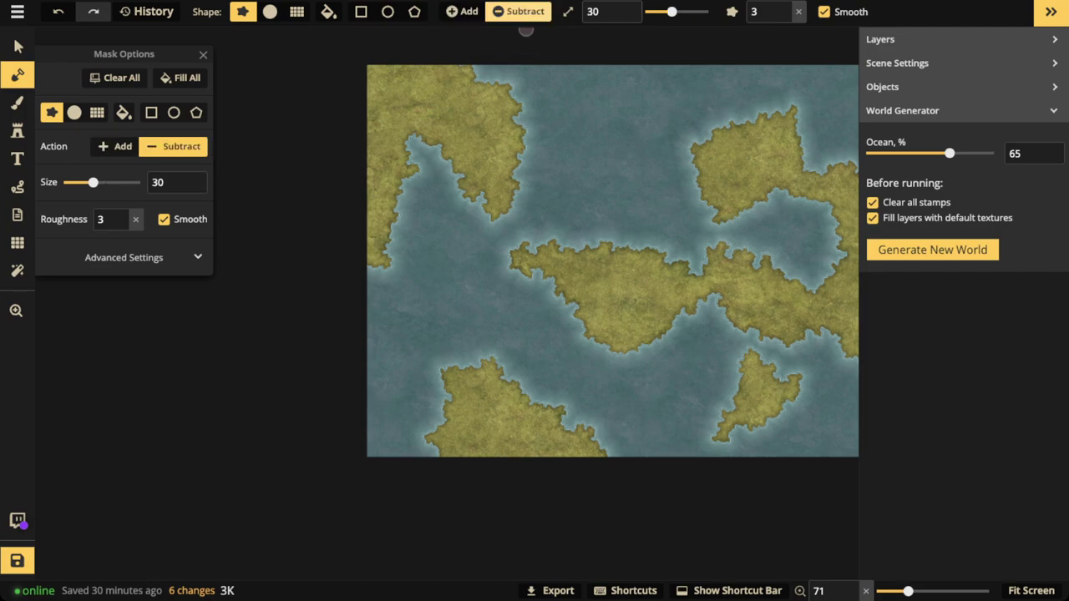
key("bracketright")
key("bracketright")
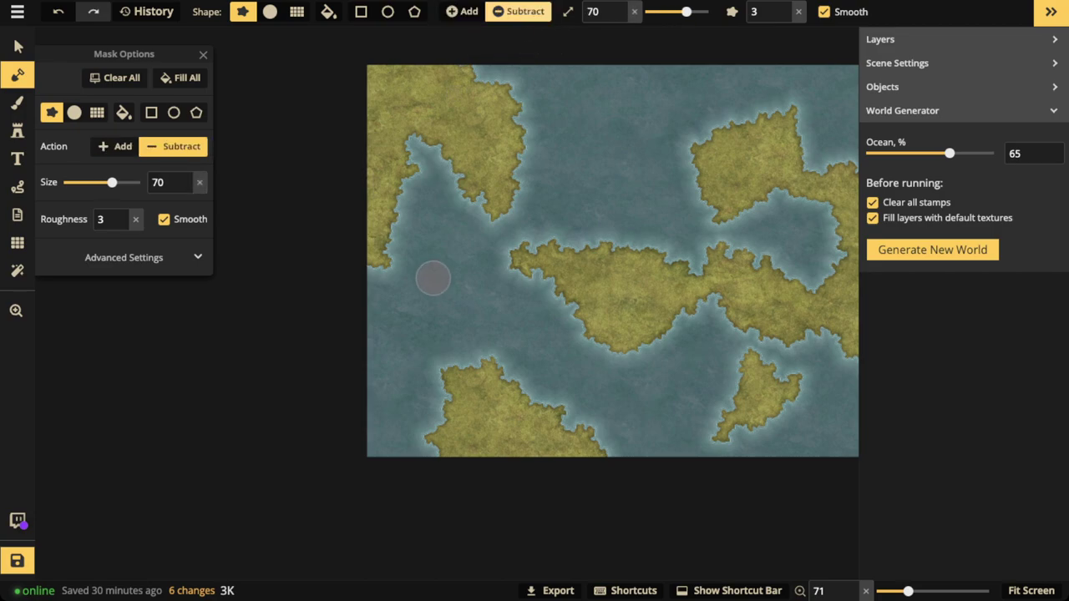
key("bracketright")
key("bracketright")
key("bracketright")
key("bracketright")
key("bracketright")
key("bracketright")
key("bracketright")
key("bracketright")
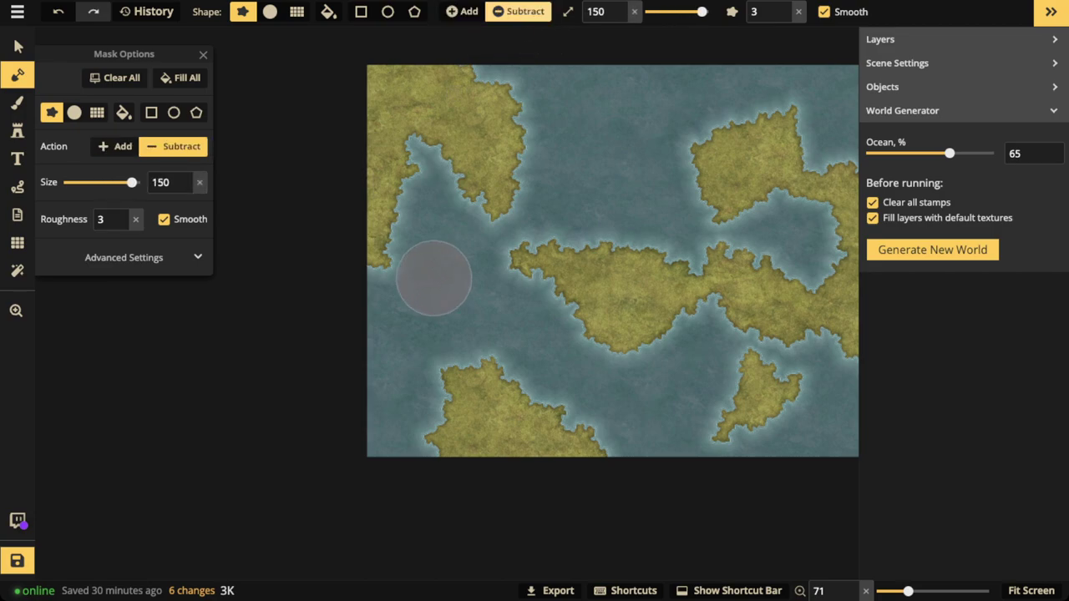
key("space")
left_click_drag(470, 95, 377, 100)
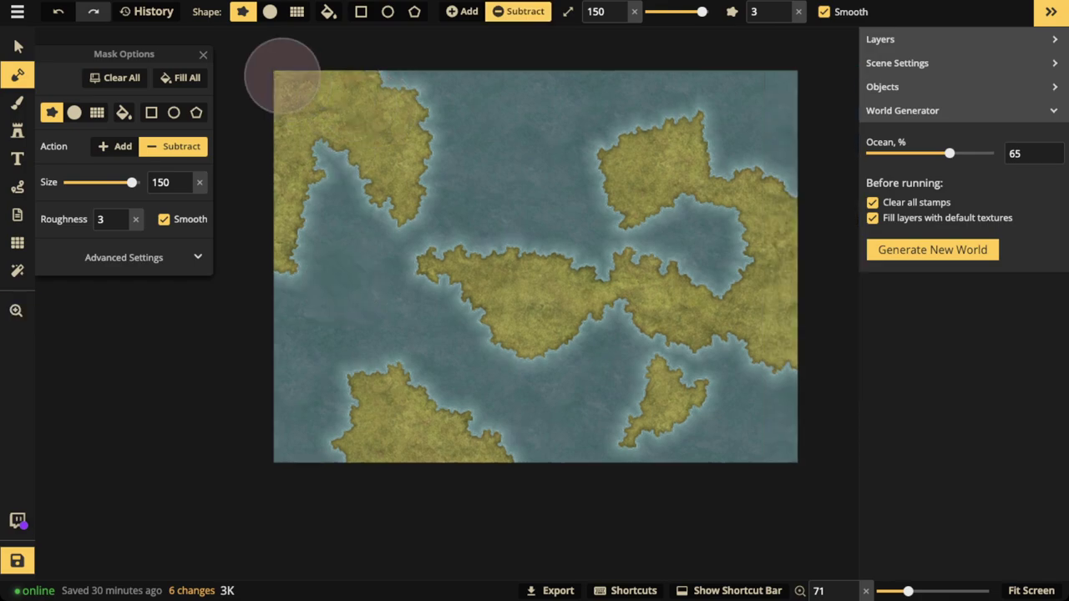
Erase the land along all four edges of the map so that ocean surrounds the continents.
left_click(283, 75)
left_click(828, 79, "shift")
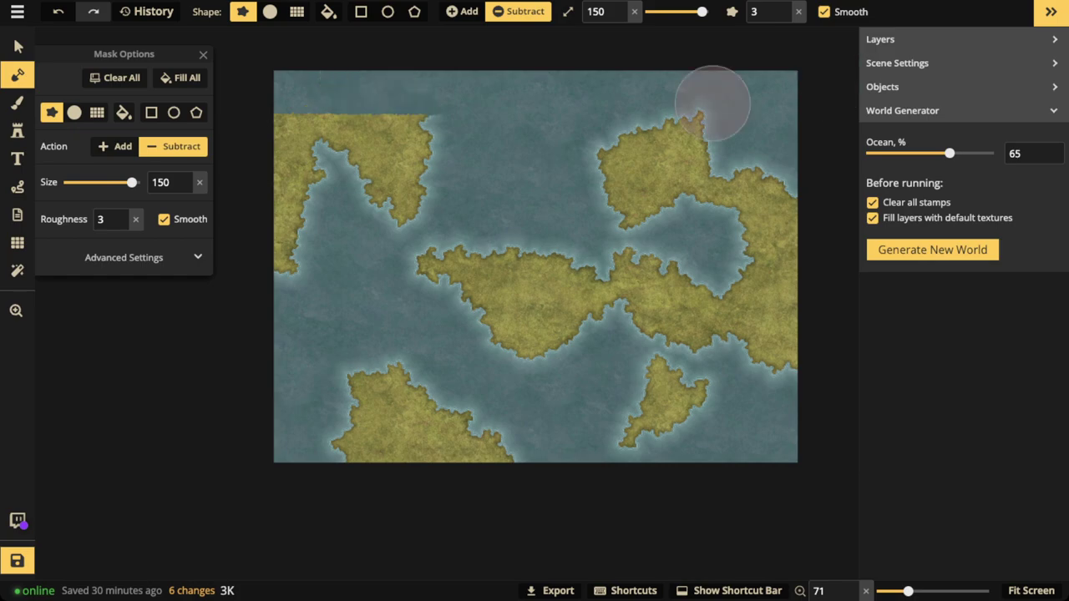
left_click_drag(712, 102, 750, 155)
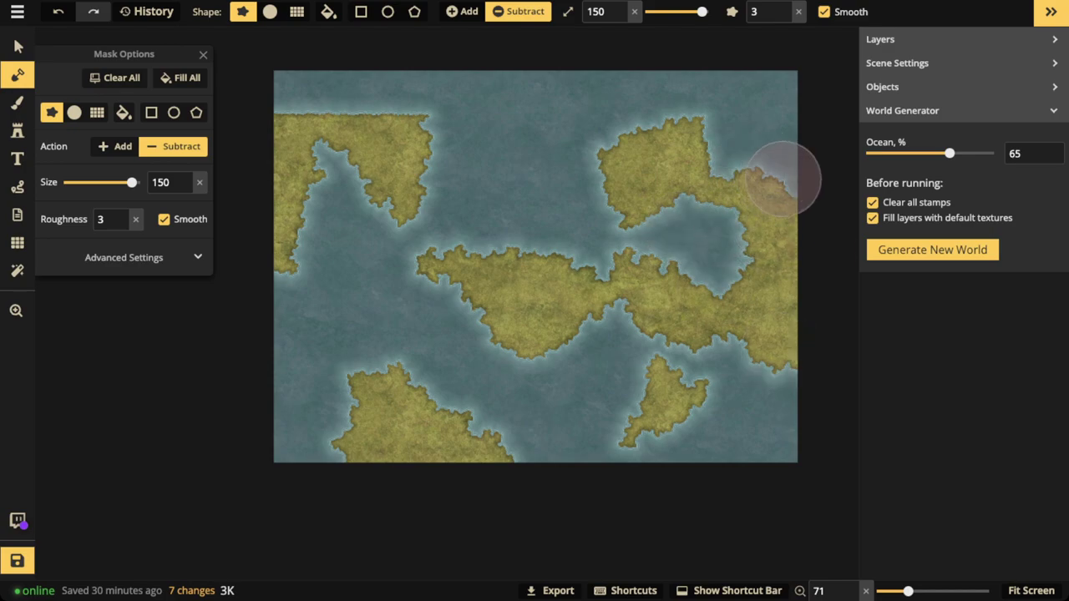
left_click_drag(784, 178, 785, 257)
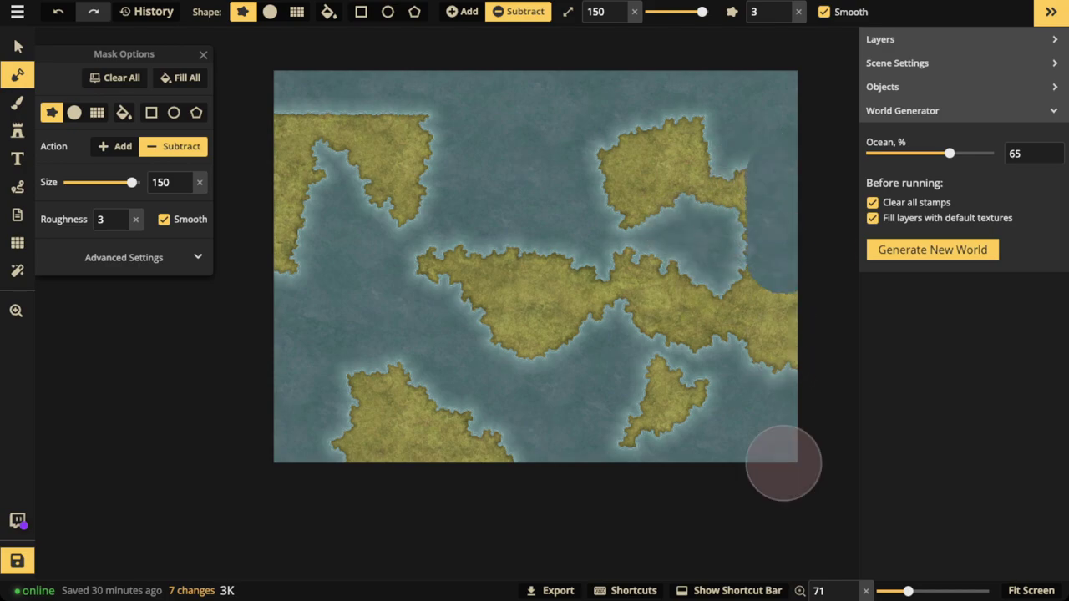
left_click_drag(784, 462, 779, 439)
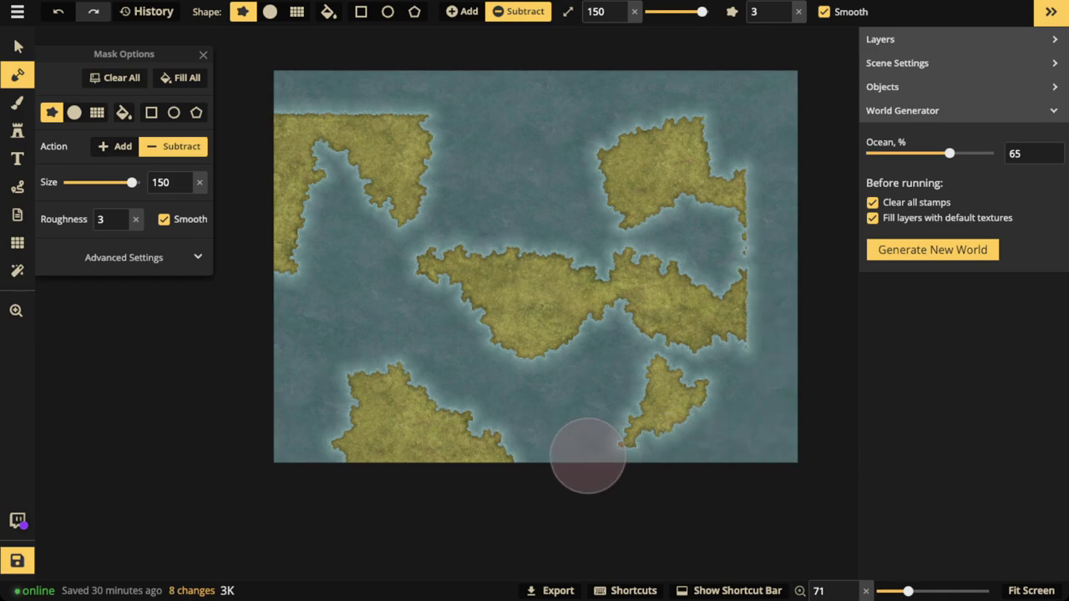
left_click_drag(587, 456, 397, 457)
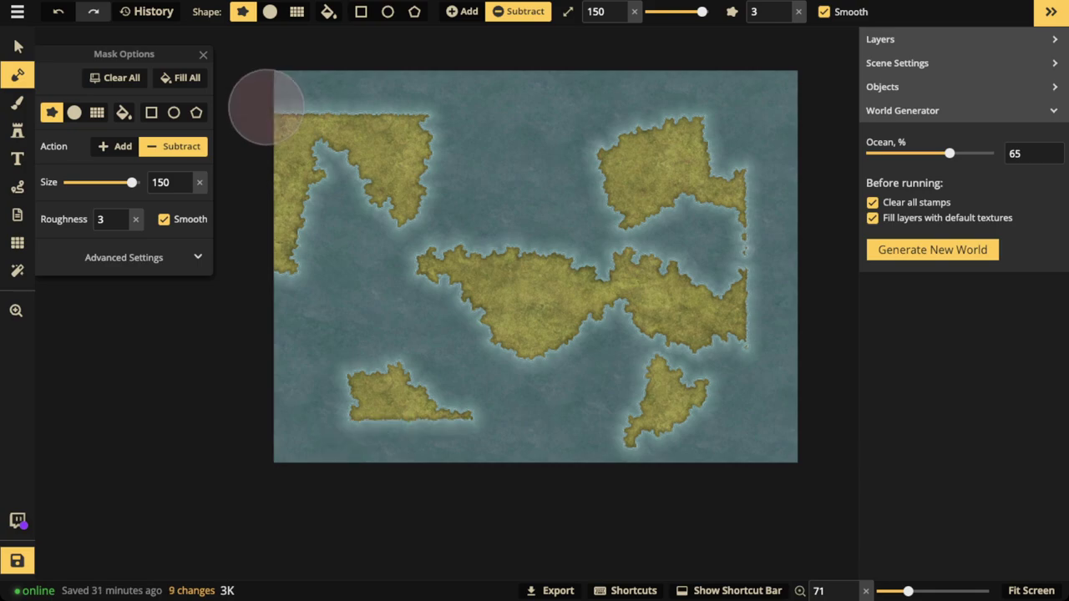
left_click_drag(266, 106, 268, 344)
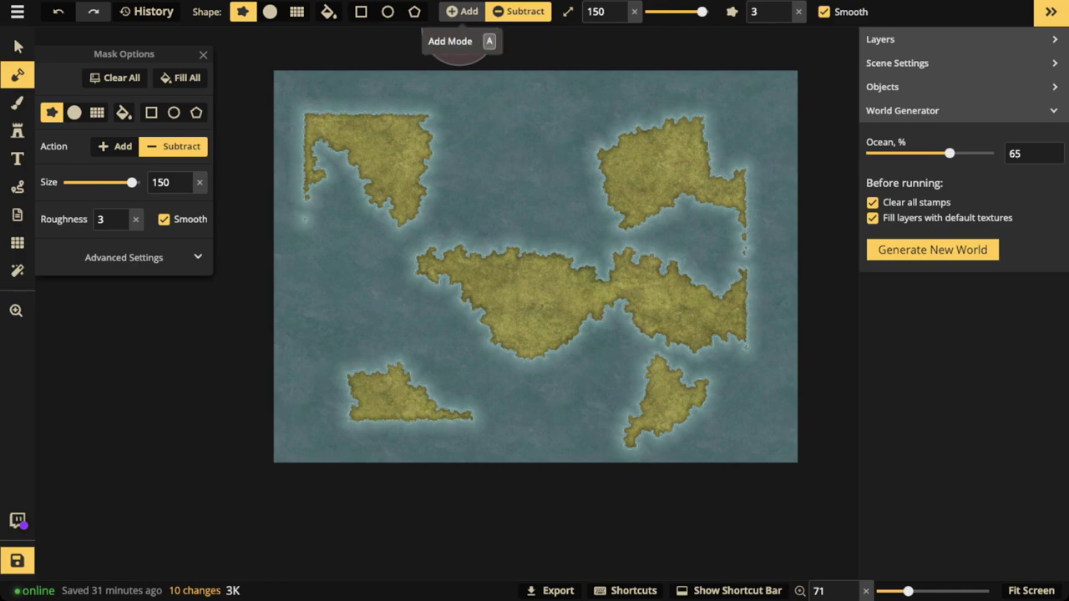
Set the landmass mask brush to add land at size 57 and round out the southwestern continent's straight-cut south and west coasts.
left_click(462, 12)
key("s")
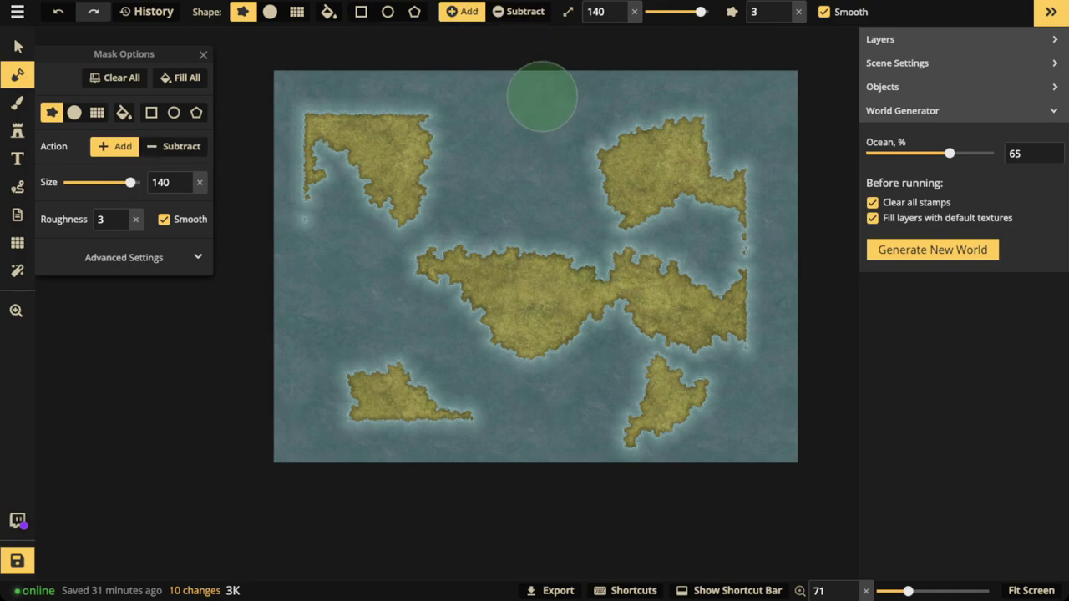
left_click_drag(700, 12, 663, 12)
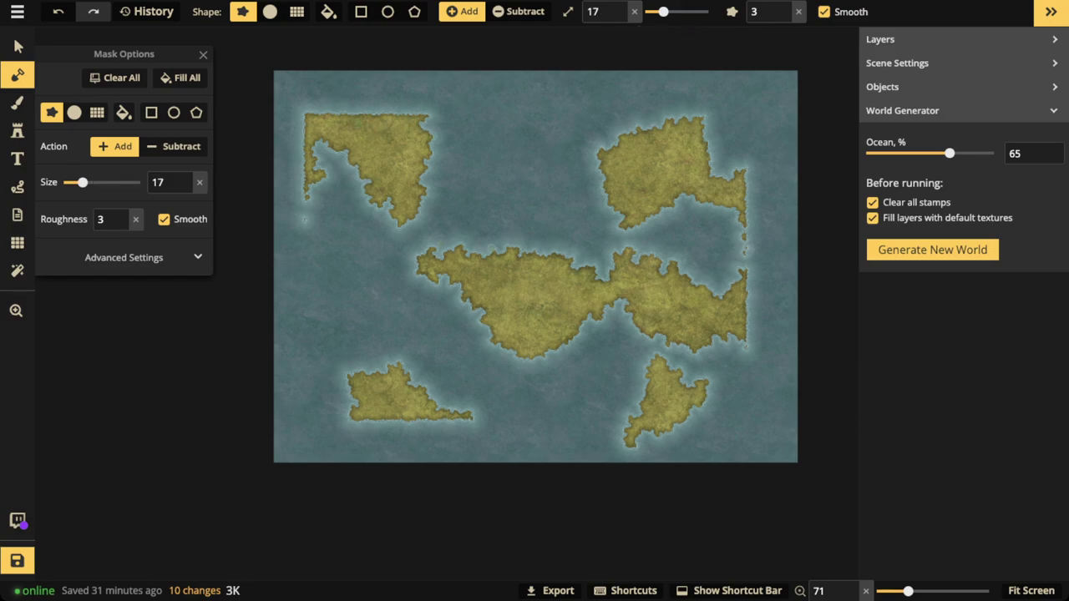
key("w")
key("w")
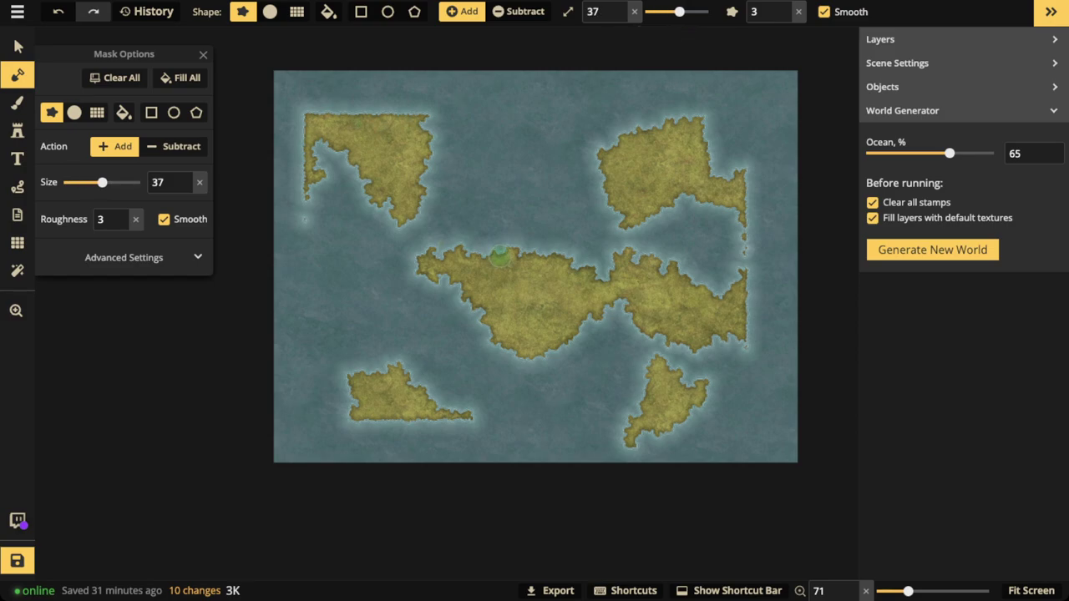
key("w")
key("w")
mouse_move(361, 416)
left_mouse_down()
mouse_move(456, 424)
mouse_move(369, 415)
mouse_move(365, 370)
left_mouse_up()
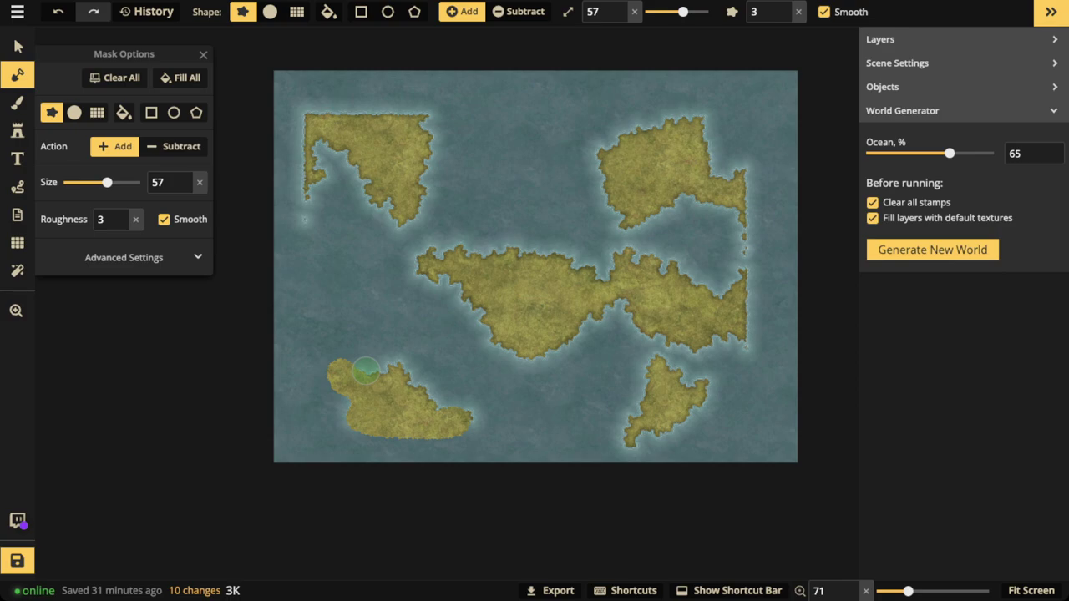
Add rounded land over the straight-cut coasts of the central-eastern, northwestern and northeastern continents.
left_click_drag(736, 316, 756, 279)
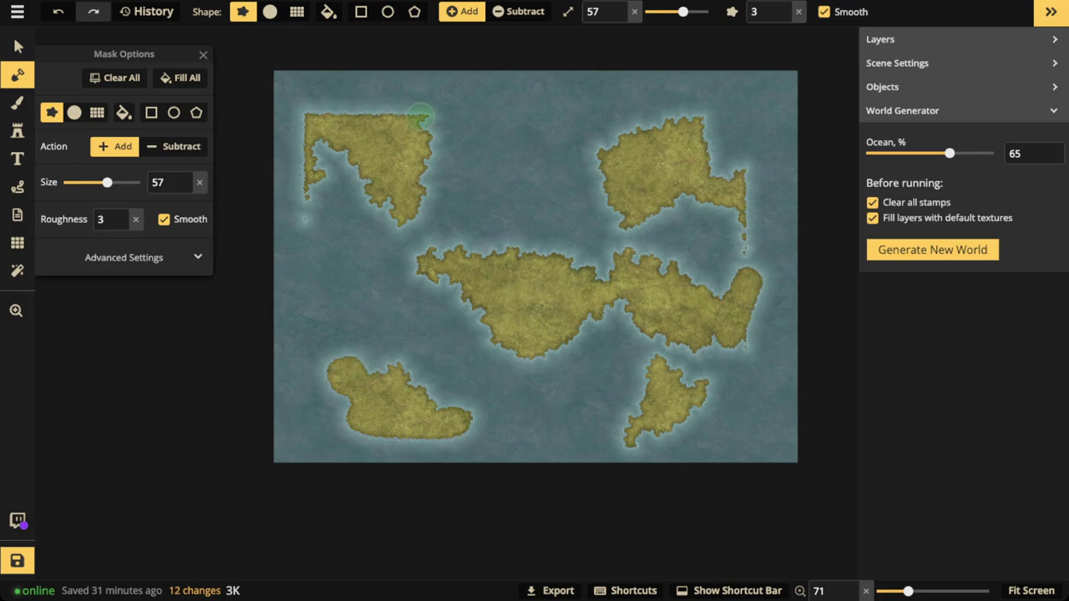
mouse_move(422, 107)
left_mouse_down()
mouse_move(343, 104)
mouse_move(308, 123)
mouse_move(317, 176)
mouse_move(340, 136)
mouse_move(374, 132)
left_mouse_up()
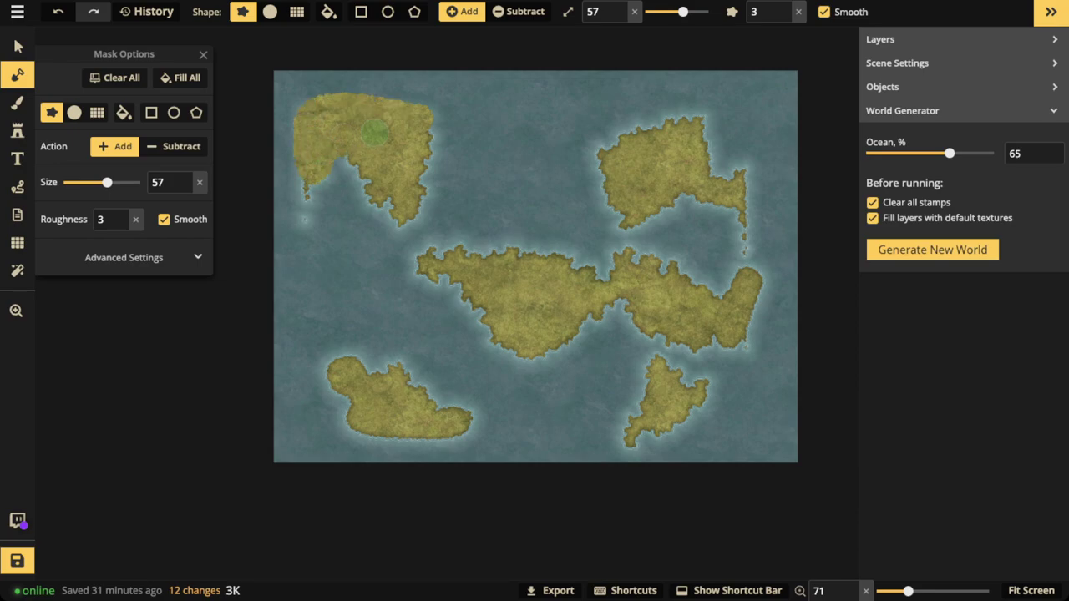
left_click_drag(712, 124, 733, 186)
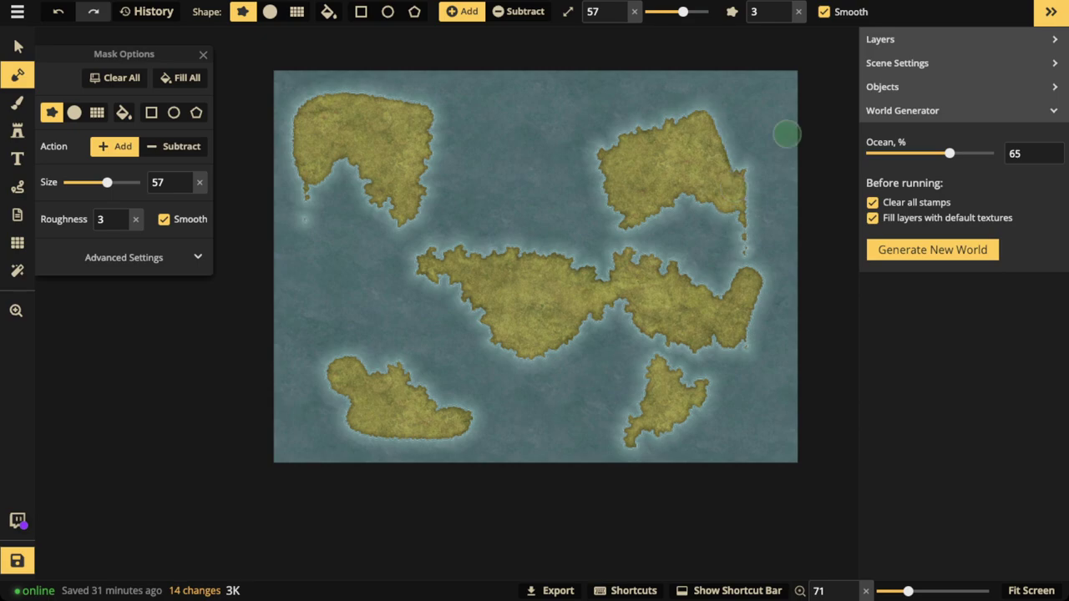
left_click_drag(745, 183, 743, 216)
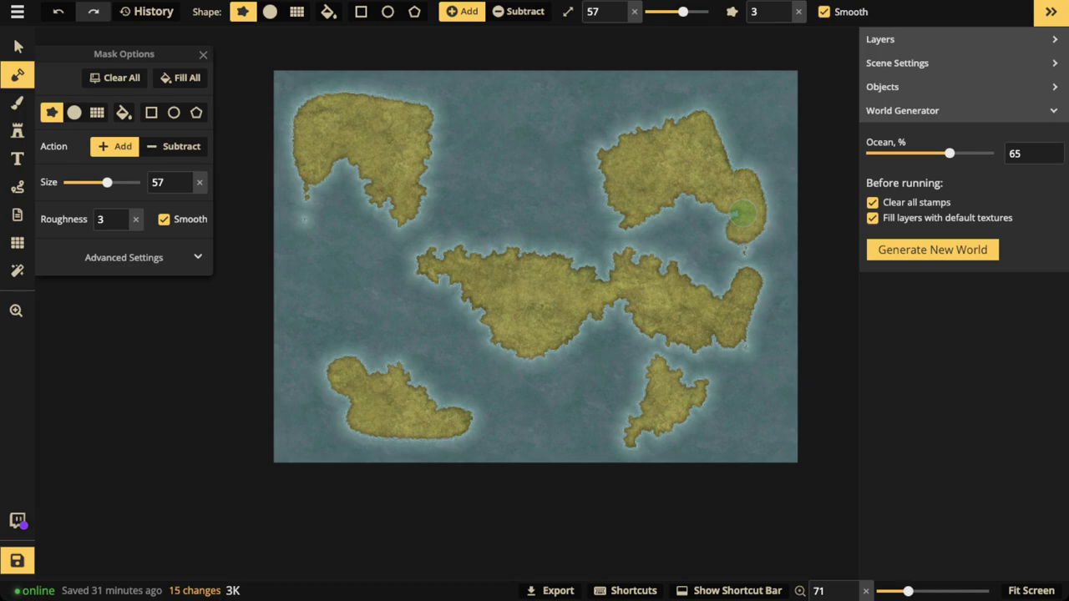
Subtract land with a size 23 brush to cut channels through the central continent's narrow neck and across the northwestern continent.
left_click(518, 12)
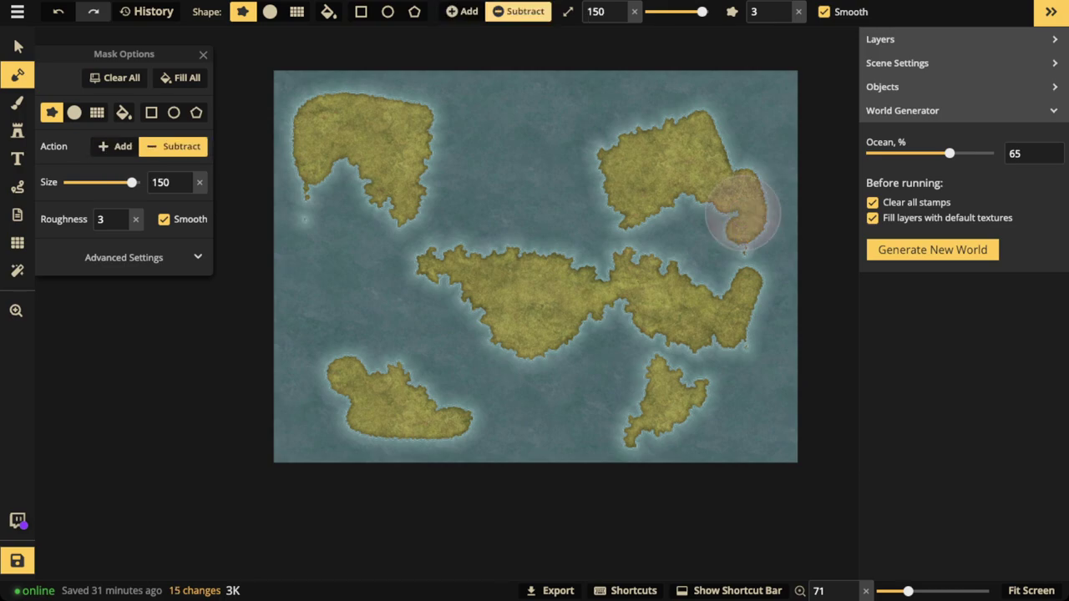
scroll(742, 213, "down", 5)
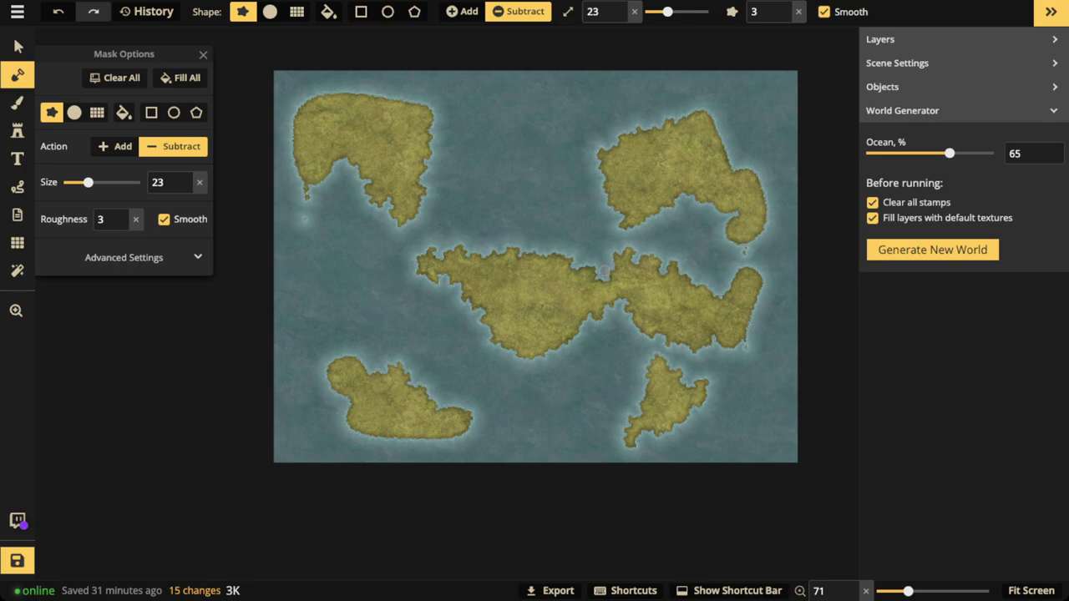
mouse_move(604, 271)
left_mouse_down()
mouse_move(598, 313)
mouse_move(604, 287)
mouse_move(590, 262)
mouse_move(623, 284)
left_mouse_up()
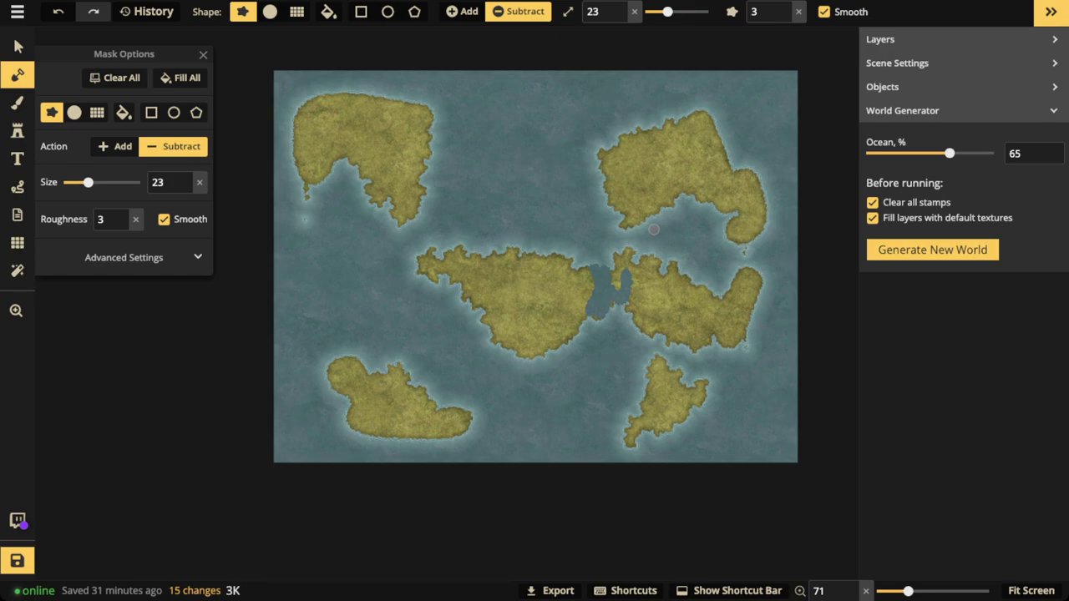
mouse_move(340, 158)
left_mouse_down()
mouse_move(397, 97)
mouse_move(347, 98)
mouse_move(361, 99)
mouse_move(349, 144)
mouse_move(439, 98)
left_mouse_up()
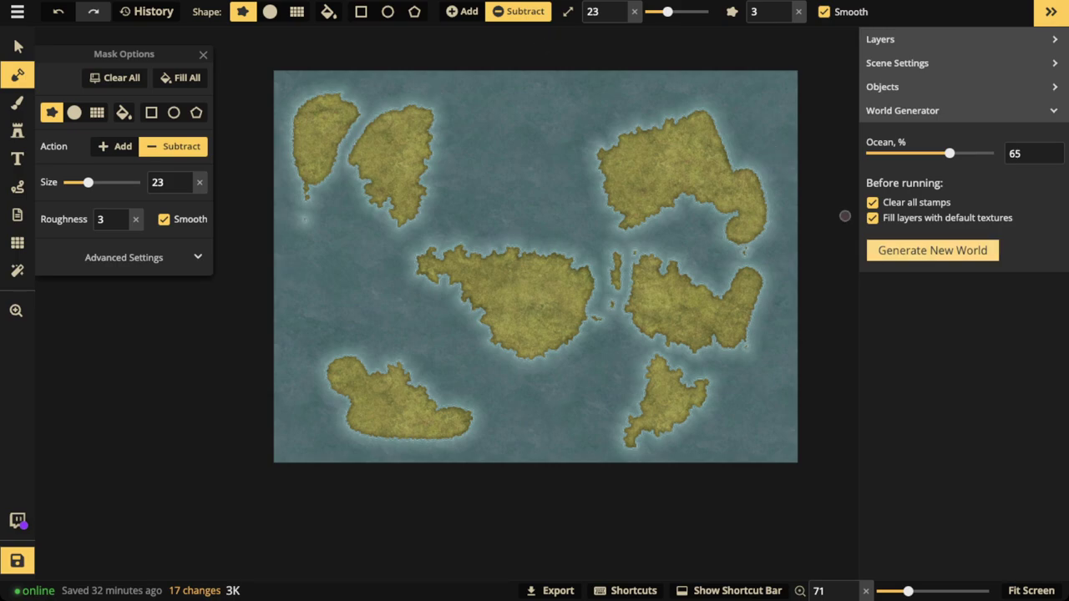
Generate another world with 65% ocean, and clear the entire landmass mask to leave only ocean.
left_click(932, 250)
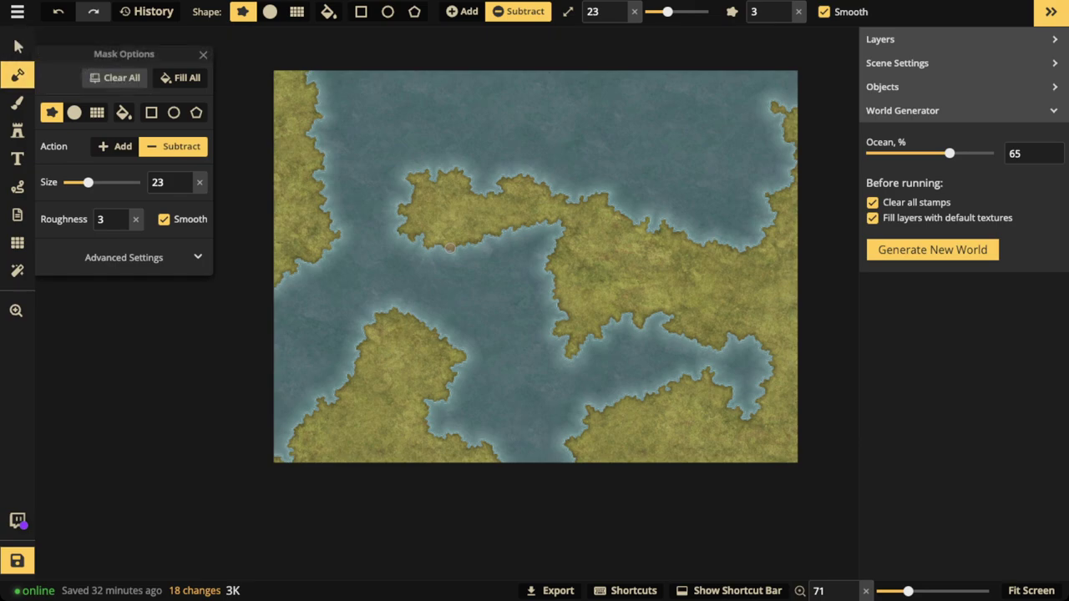
left_click(115, 78)
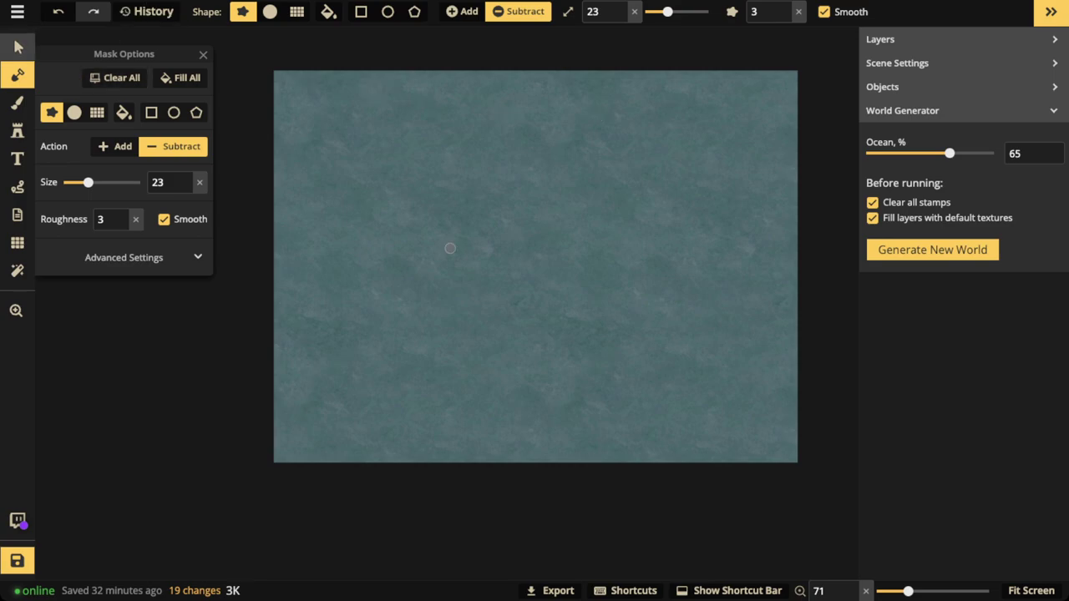
Reveal the "2. Pangea Method" title group by setting its opacity to 1, and move it slightly upward on the map.
left_click(18, 46)
left_click(882, 86)
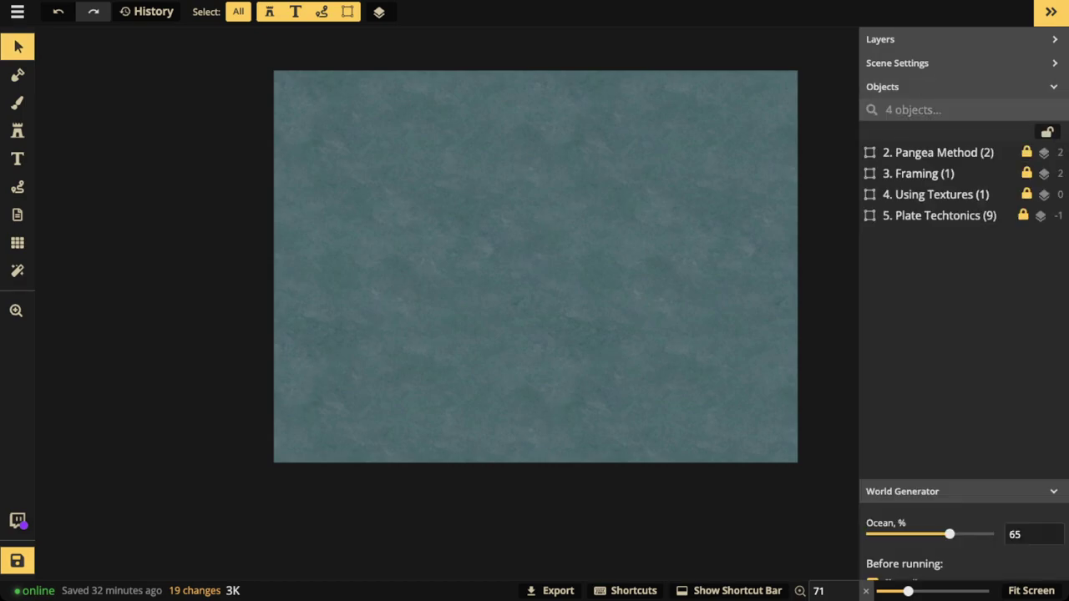
left_click(937, 152)
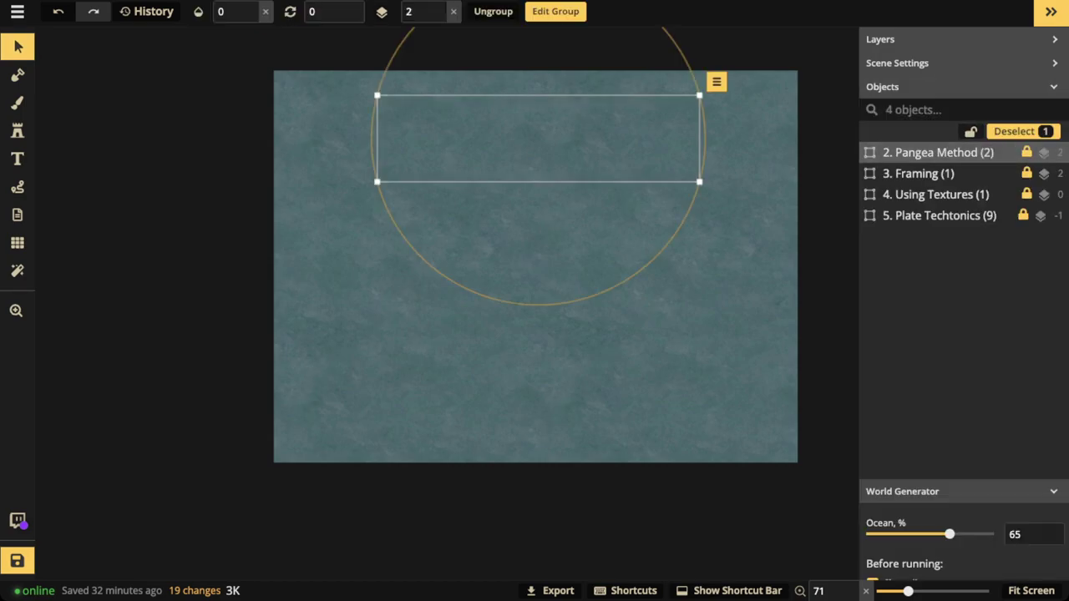
left_click(256, 7)
left_click_drag(537, 139, 534, 130)
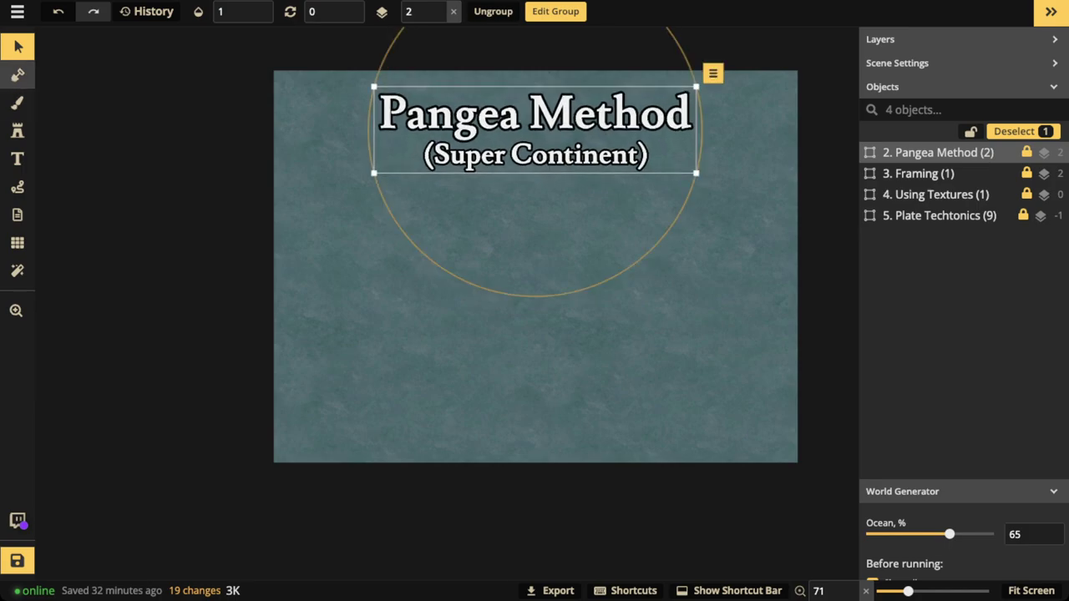
Paint a single solid supercontinent across the middle of the map with the landmass mask brush adding at size 200.
left_click(17, 74)
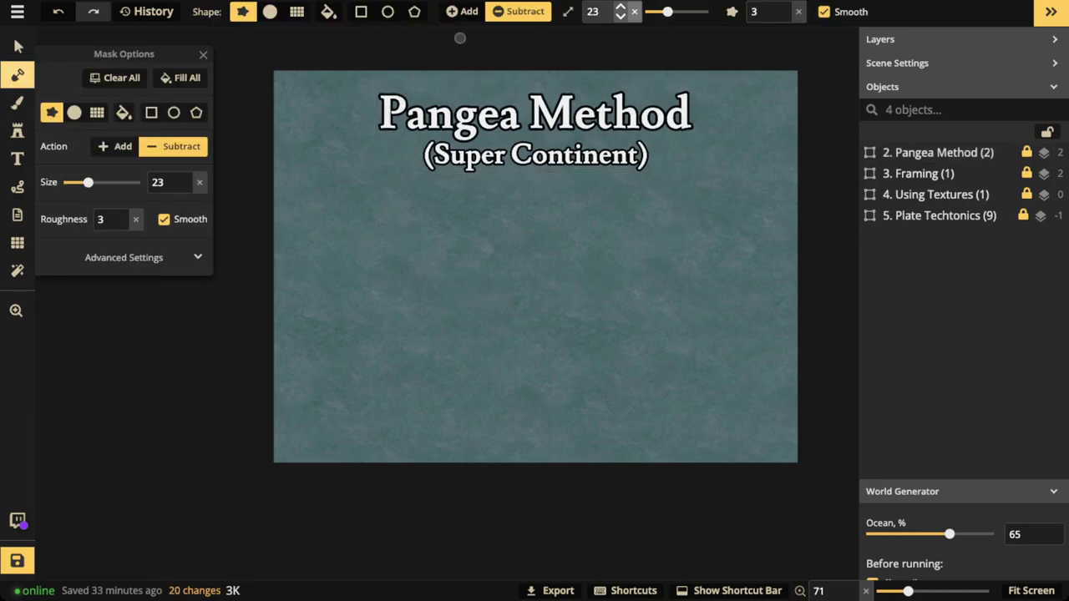
left_click_drag(667, 12, 708, 11)
left_click(462, 11)
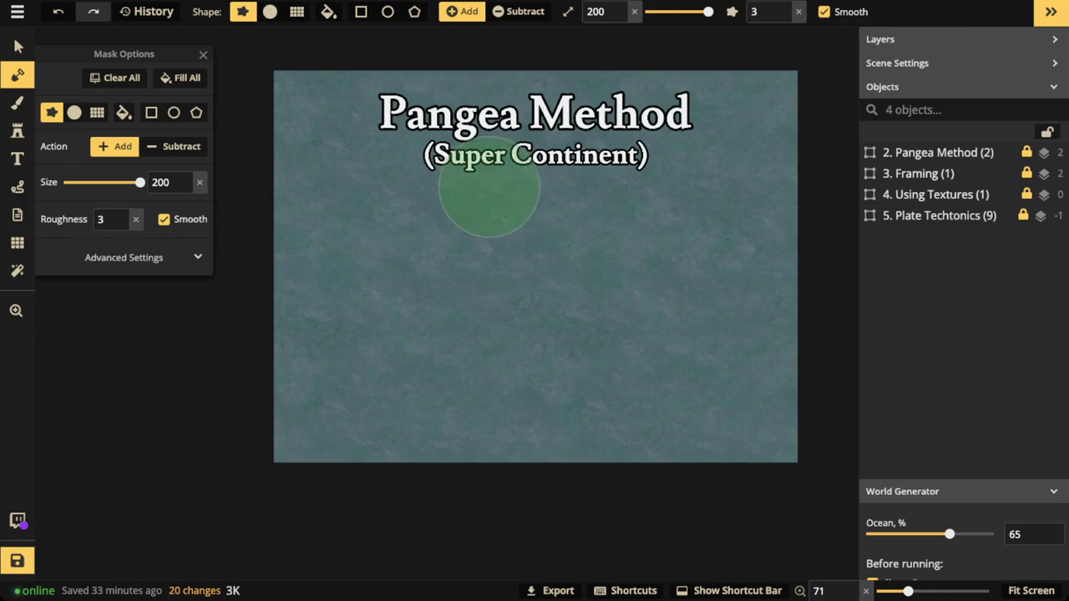
mouse_move(488, 188)
left_mouse_down()
mouse_move(417, 215)
mouse_move(377, 268)
mouse_move(392, 358)
mouse_move(407, 366)
left_mouse_up()
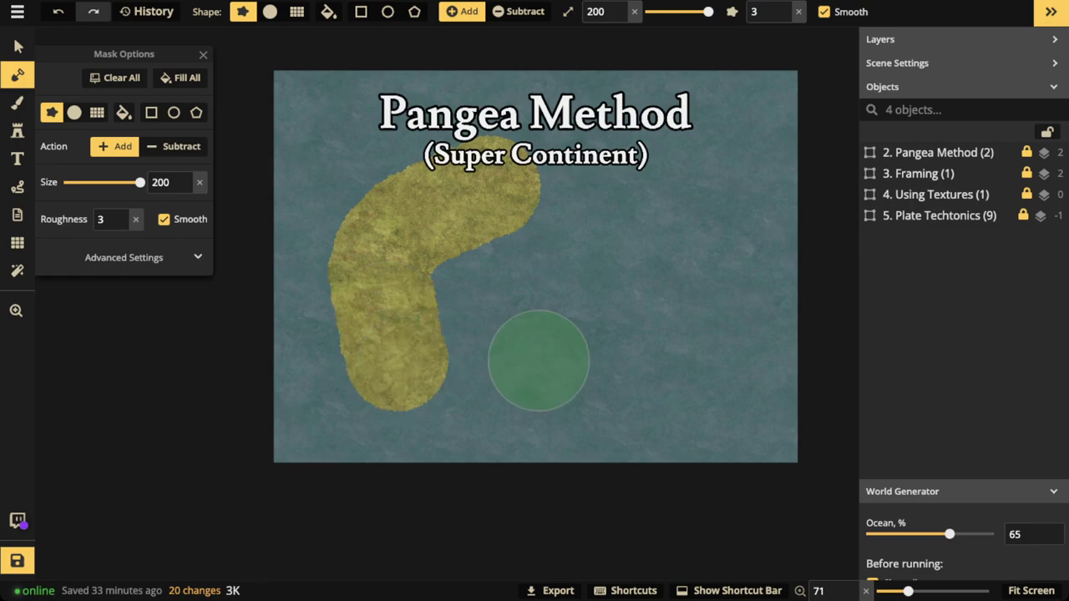
mouse_move(539, 360)
left_mouse_down()
mouse_move(672, 353)
mouse_move(656, 176)
left_mouse_up()
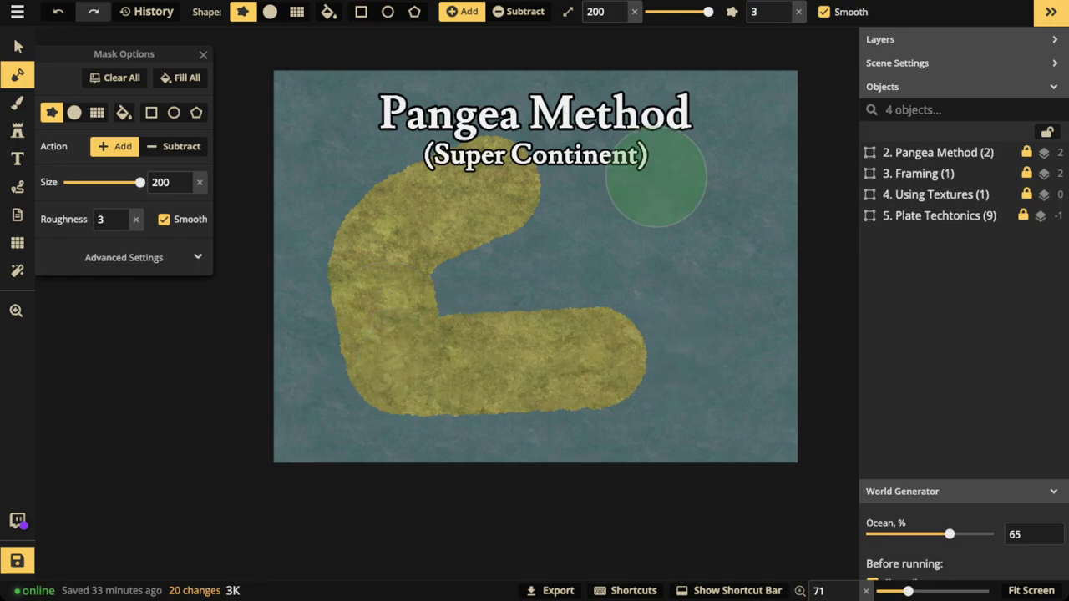
left_click_drag(383, 162, 368, 292)
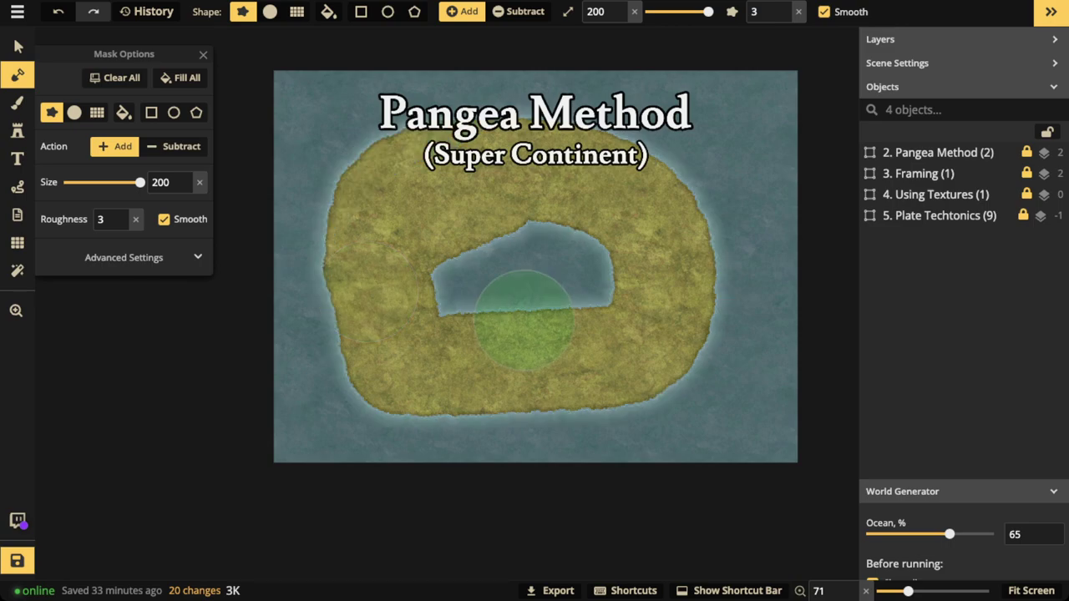
mouse_move(524, 320)
left_mouse_down()
mouse_move(543, 244)
mouse_move(563, 242)
mouse_move(566, 282)
left_mouse_up()
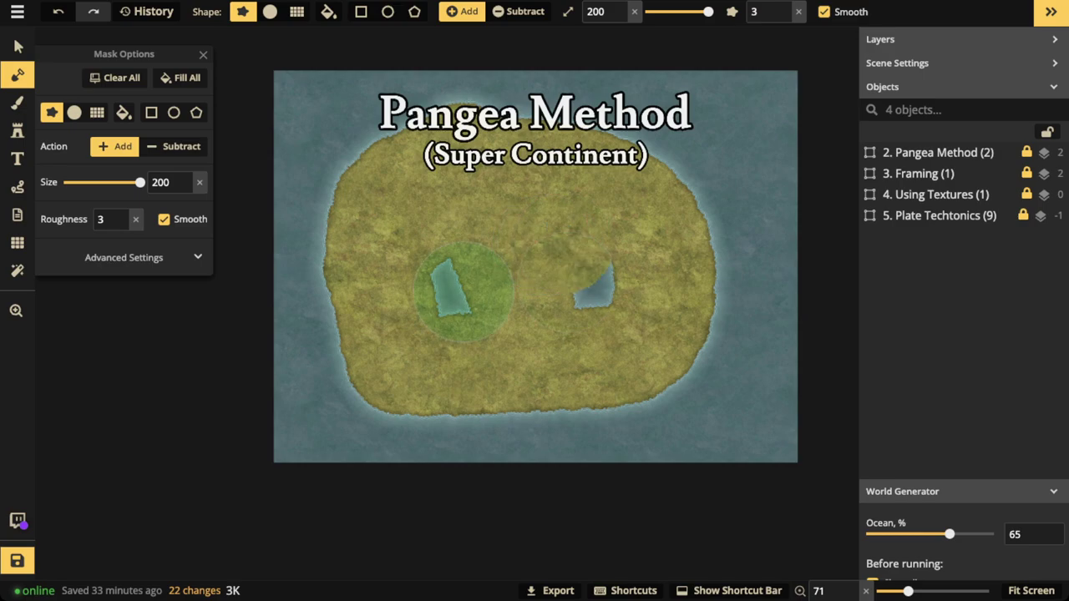
left_click_drag(463, 292, 421, 293)
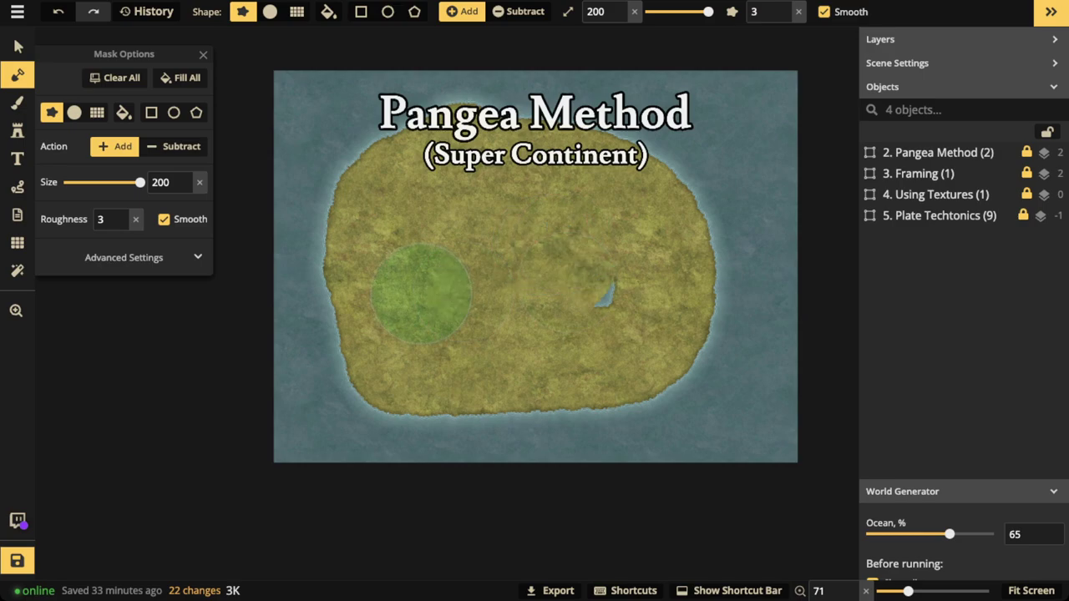
Delete the "2. Pangea Method" title group from the map.
left_click(18, 47)
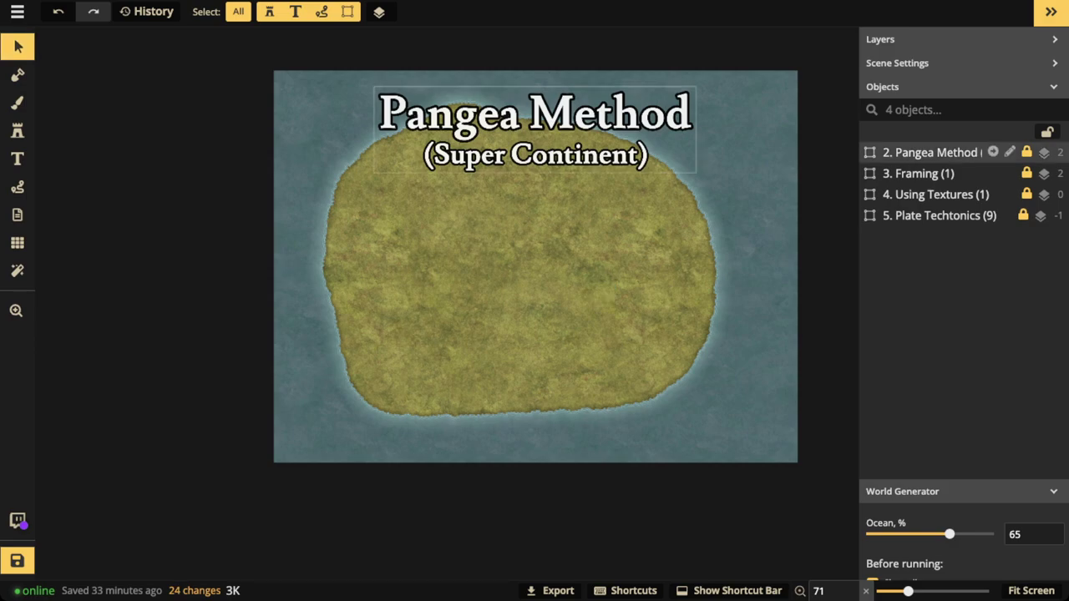
left_click(938, 152)
key("Delete")
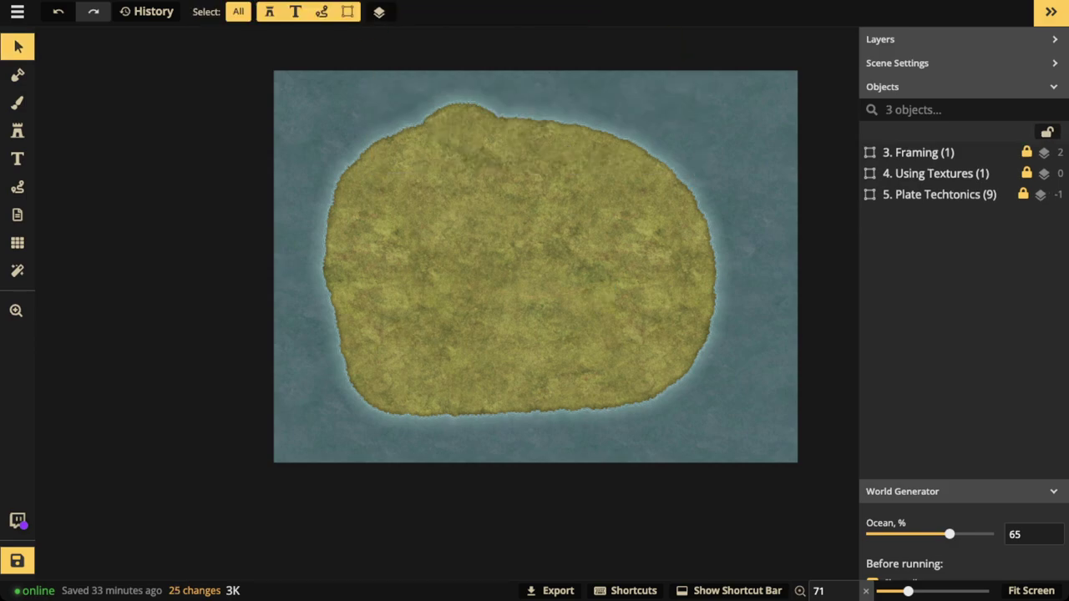